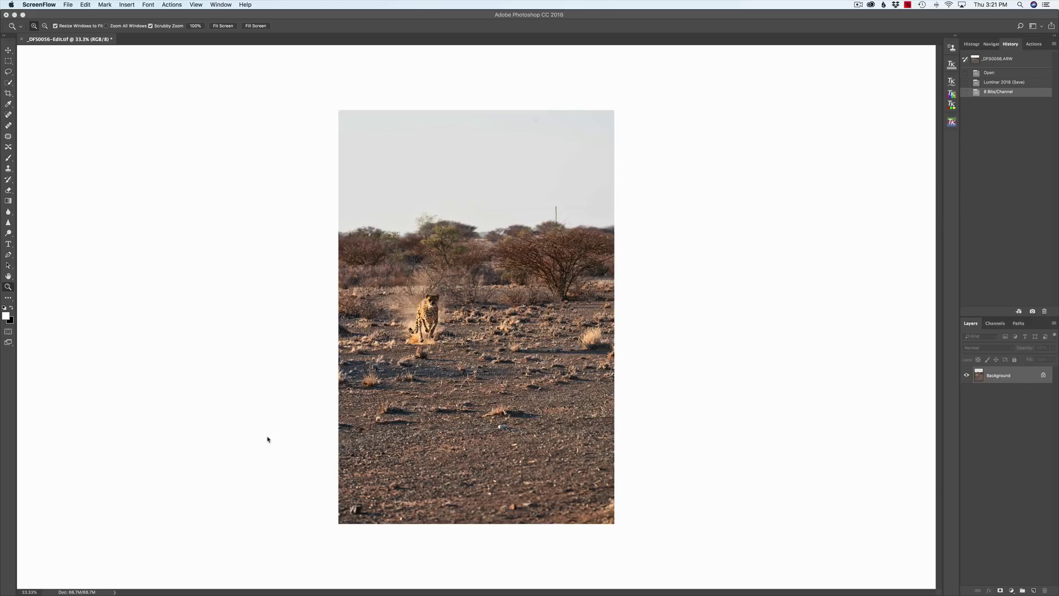
{"action": "left_click", "coordinate": [309, 14]}
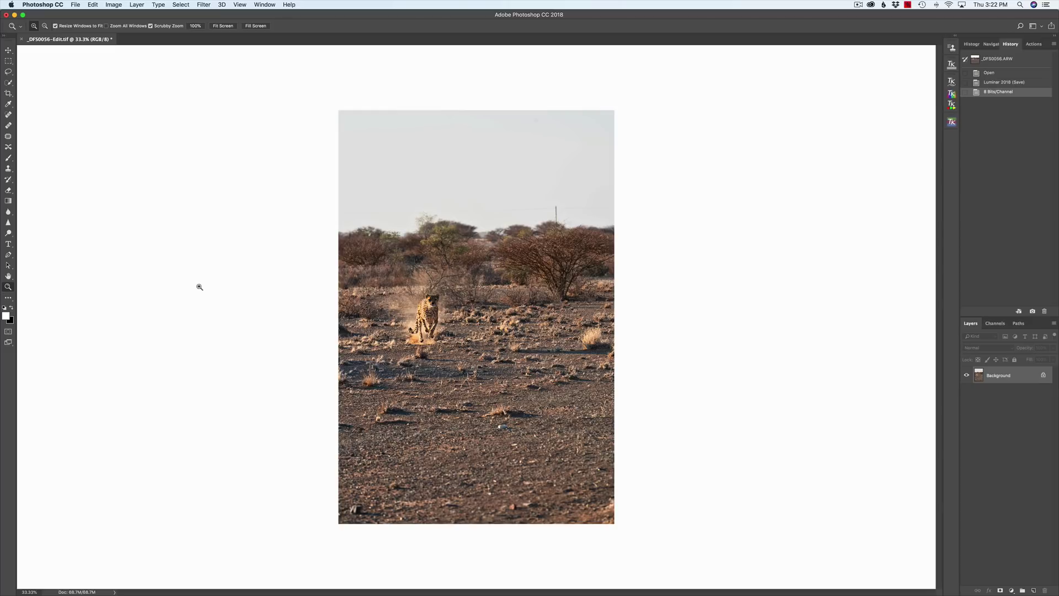
{"action": "left_click", "coordinate": [444, 310]}
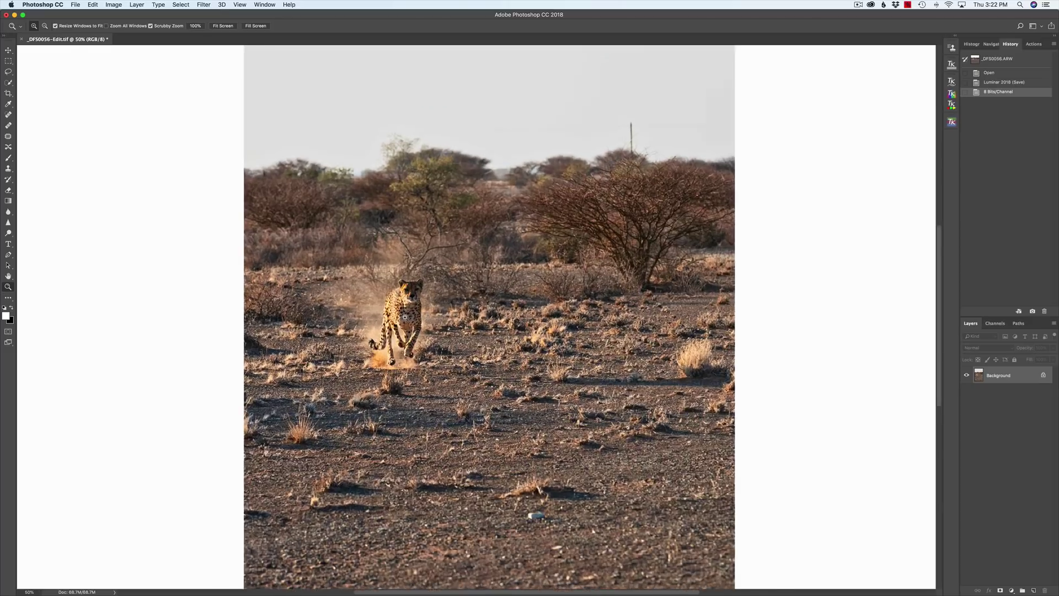
{"action": "left_click", "coordinate": [404, 317]}
{"action": "left_click", "coordinate": [404, 317]}
{"action": "left_click", "coordinate": [404, 317]}
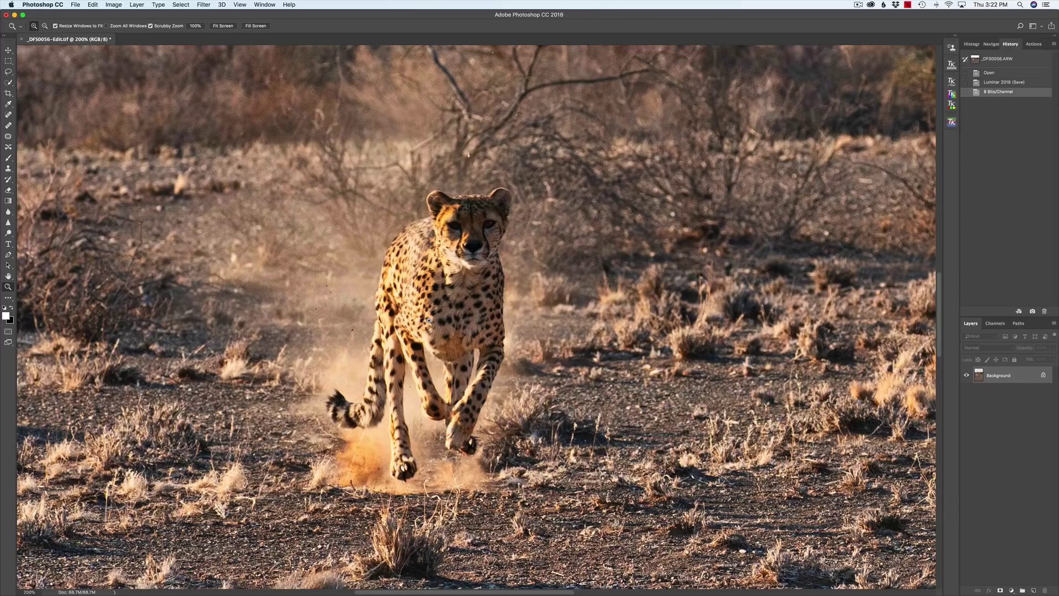
{"action": "key", "text": "super+0"}
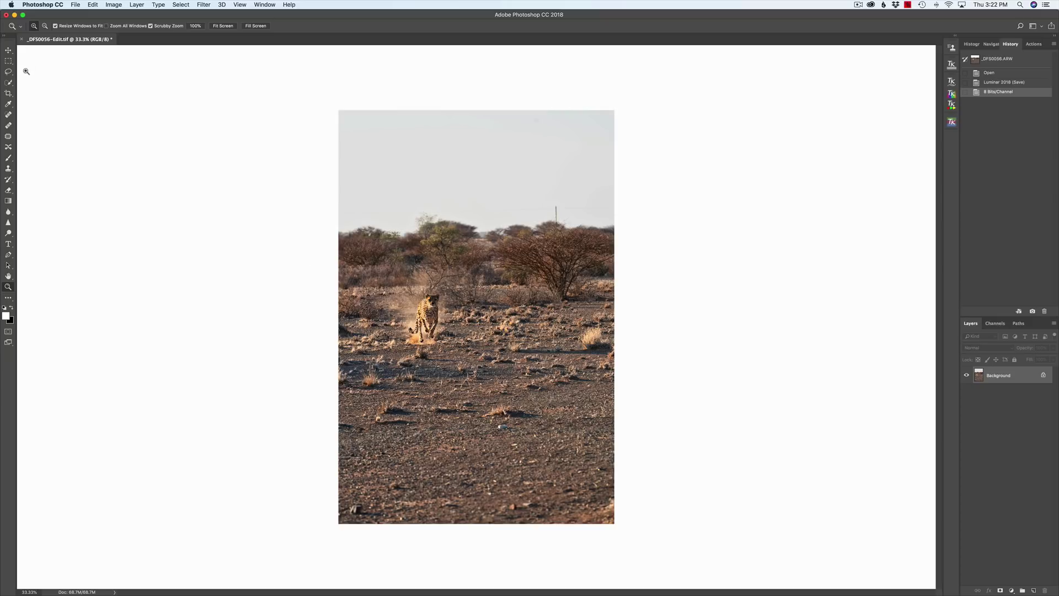
{"action": "left_click", "coordinate": [46, 5]}
{"action": "mouse_move", "coordinate": [55, 31]}
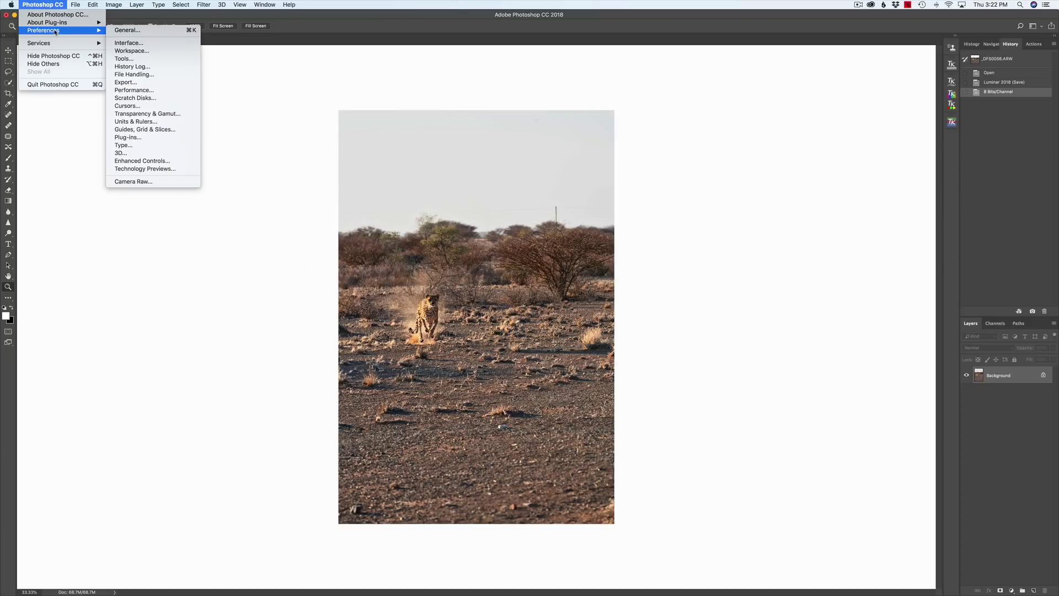
{"action": "left_click", "coordinate": [142, 170]}
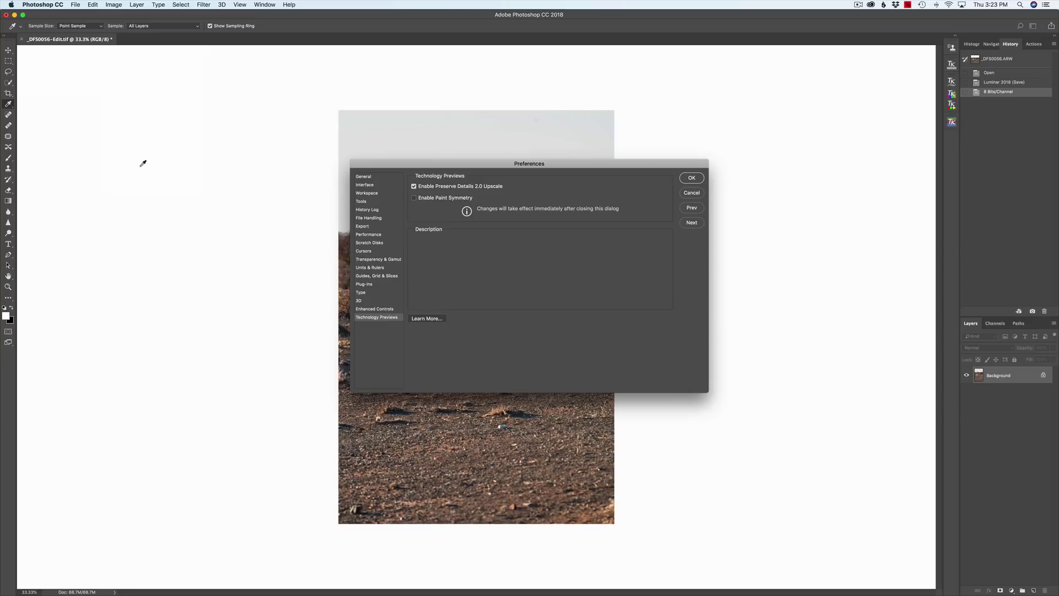
{"action": "mouse_move", "coordinate": [430, 191]}
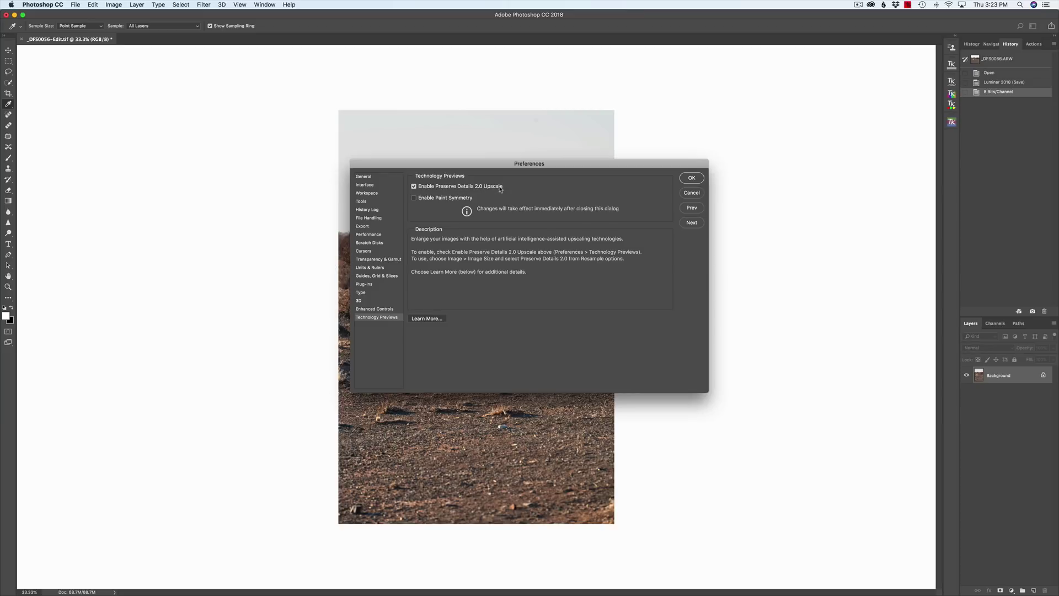
{"action": "left_click", "coordinate": [691, 179]}
{"action": "key", "text": "z"}
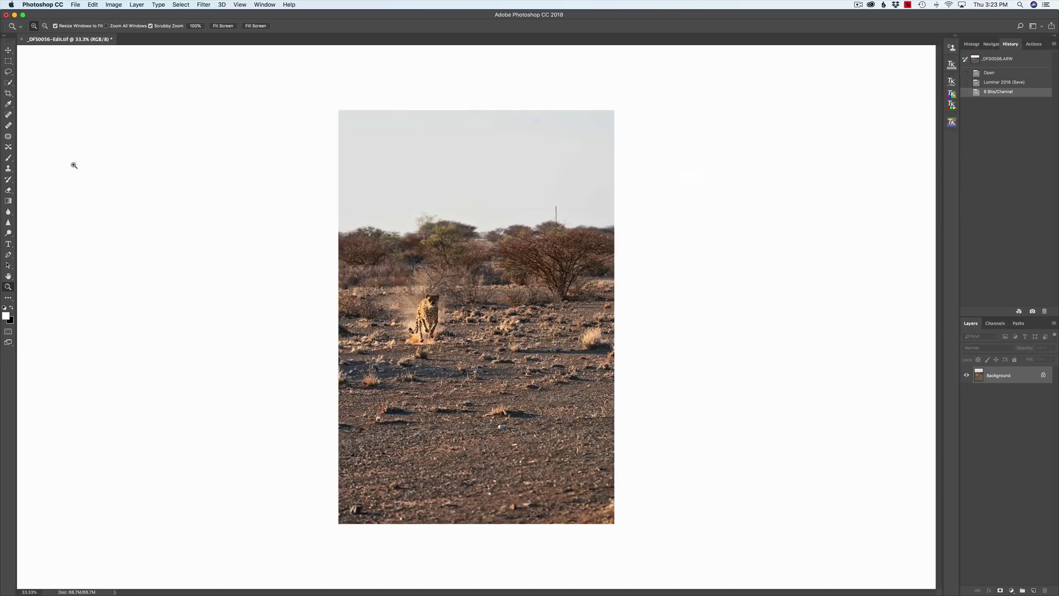
Crop the photo to a tight portrait frame around the running cheetah.
{"action": "left_click", "coordinate": [9, 93]}
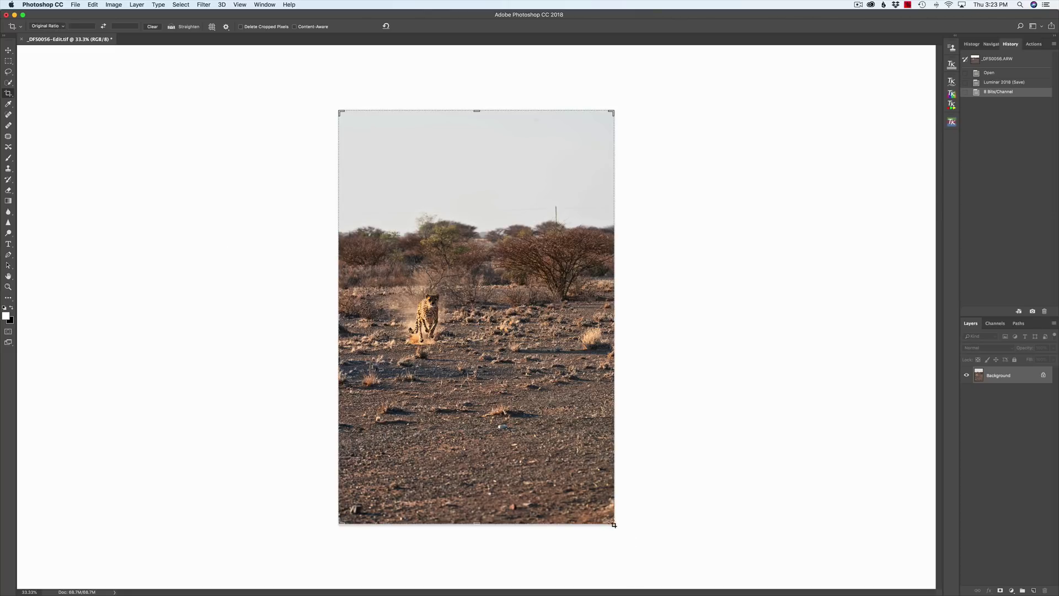
{"action": "left_click_drag", "start_coordinate": [613, 522], "coordinate": [598, 451]}
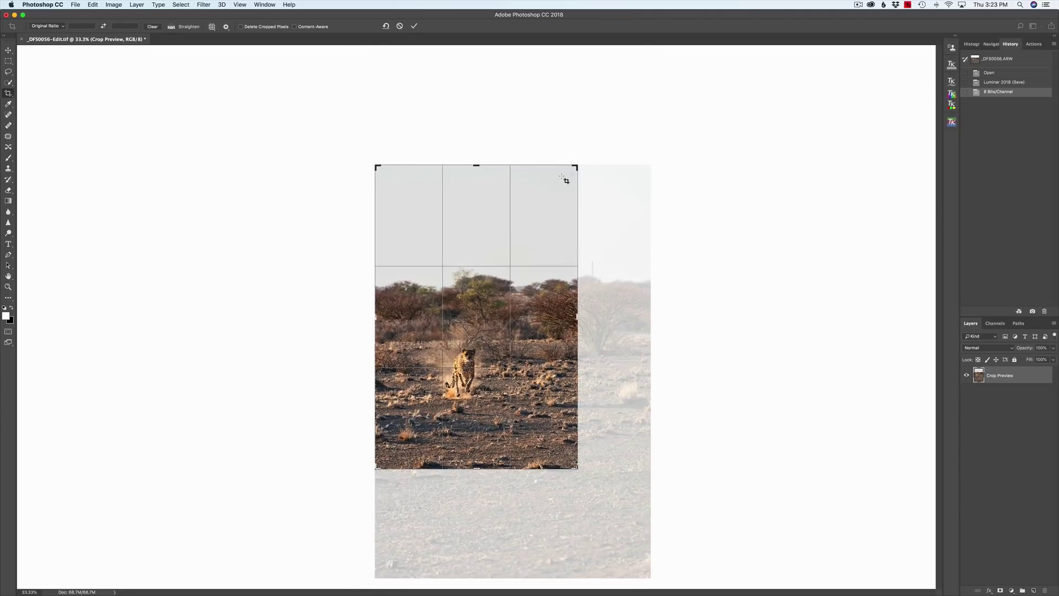
{"action": "left_click_drag", "start_coordinate": [576, 166], "coordinate": [546, 231]}
{"action": "left_click_drag", "start_coordinate": [460, 237], "coordinate": [424, 240]}
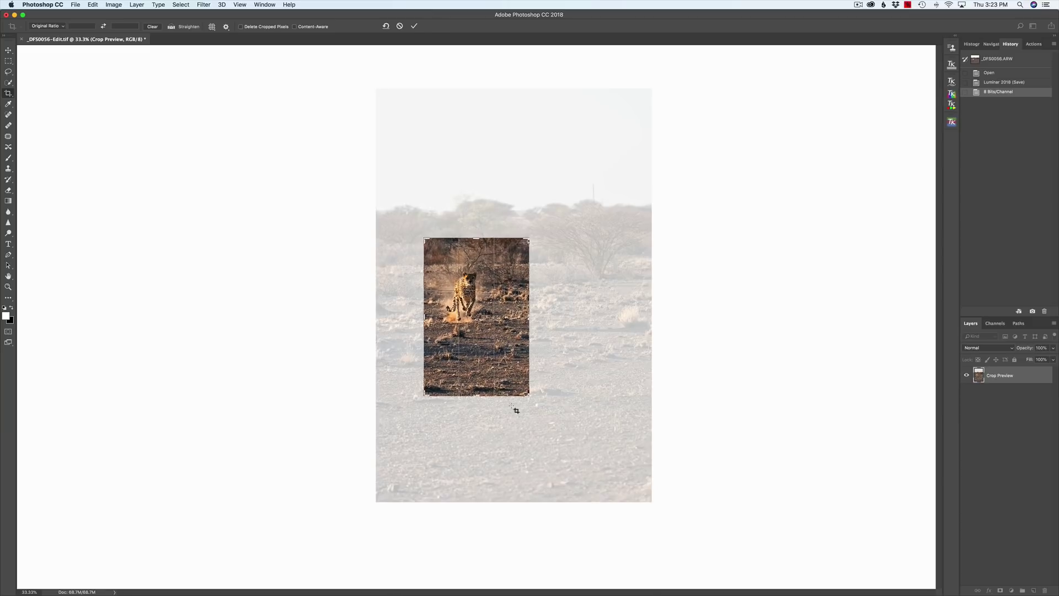
{"action": "left_click_drag", "start_coordinate": [529, 395], "coordinate": [521, 371]}
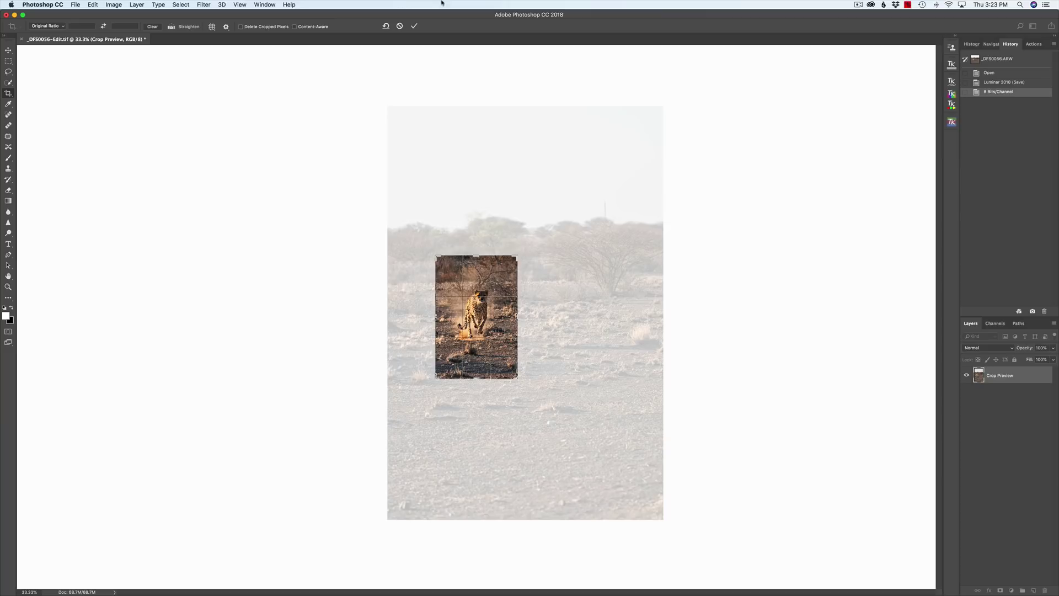
{"action": "double_click", "coordinate": [476, 337]}
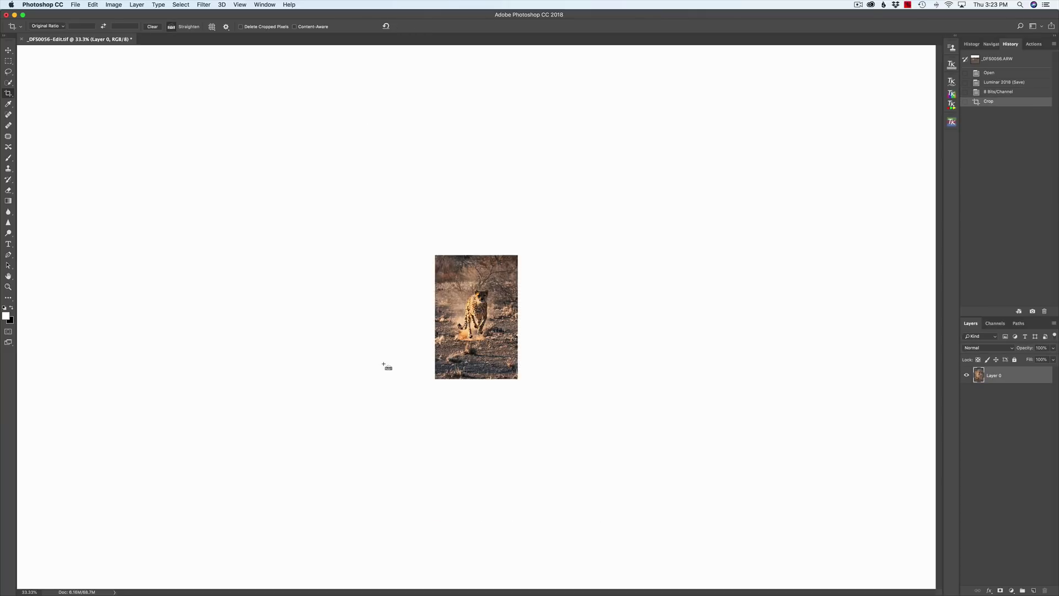
{"action": "key", "text": "super+equal"}
{"action": "key", "text": "super+equal"}
{"action": "key", "text": "super+equal"}
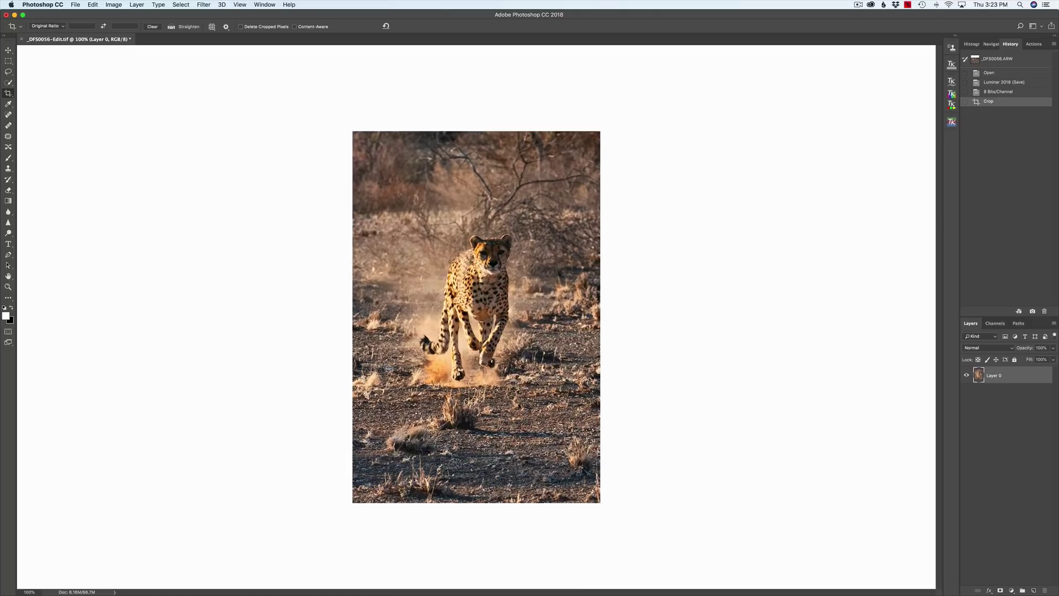
In Image Size, set the height to 18 inches for 12 × 18 in at 300 ppi (3600 × 5400 px).
{"action": "left_click", "coordinate": [113, 5]}
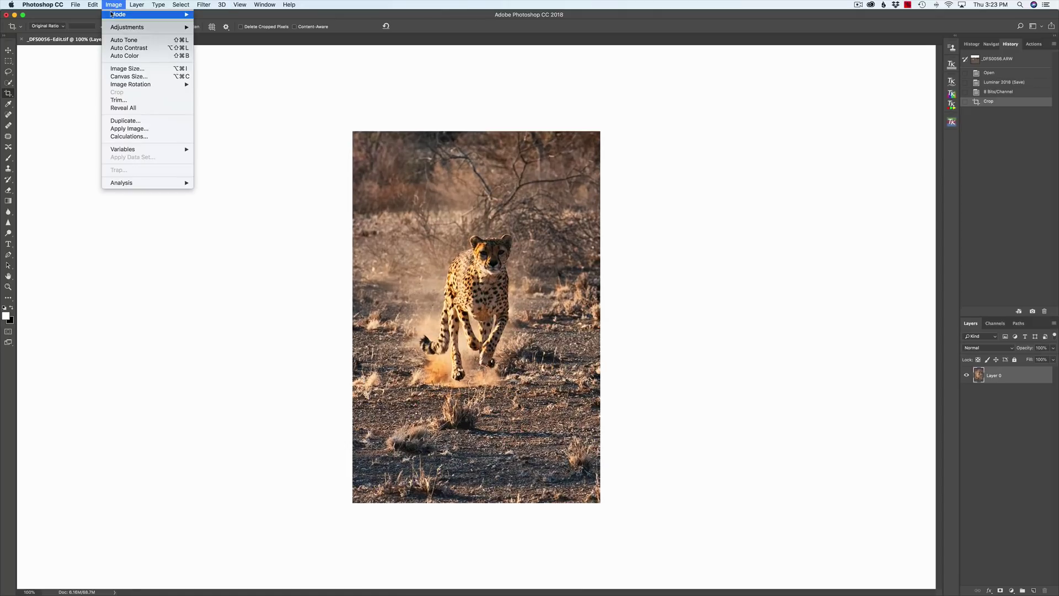
{"action": "left_click", "coordinate": [111, 69]}
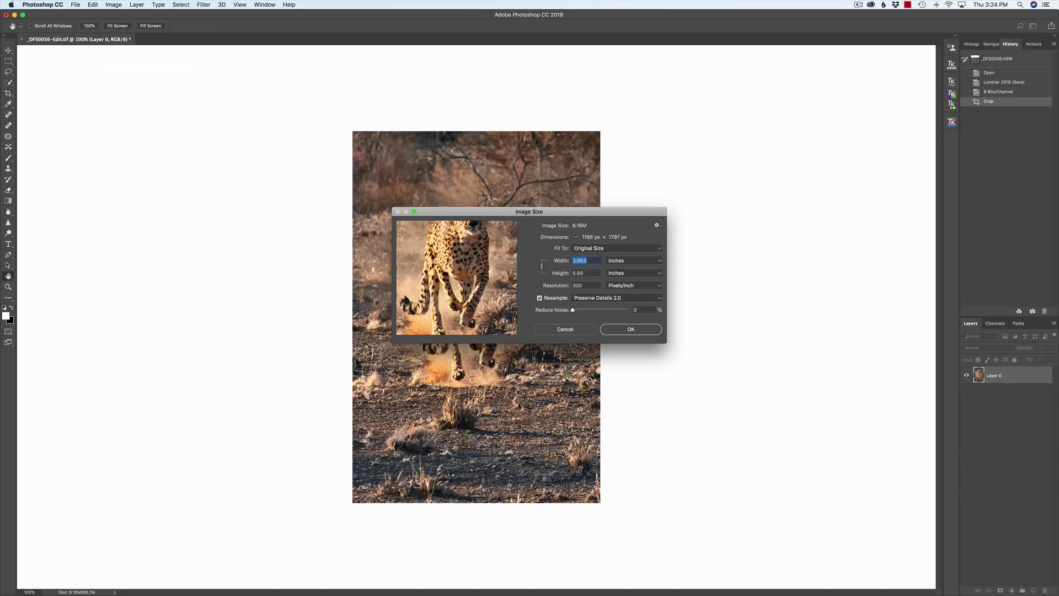
{"action": "left_click", "coordinate": [584, 273]}
{"action": "double_click", "coordinate": [585, 273]}
{"action": "type", "text": "18"}
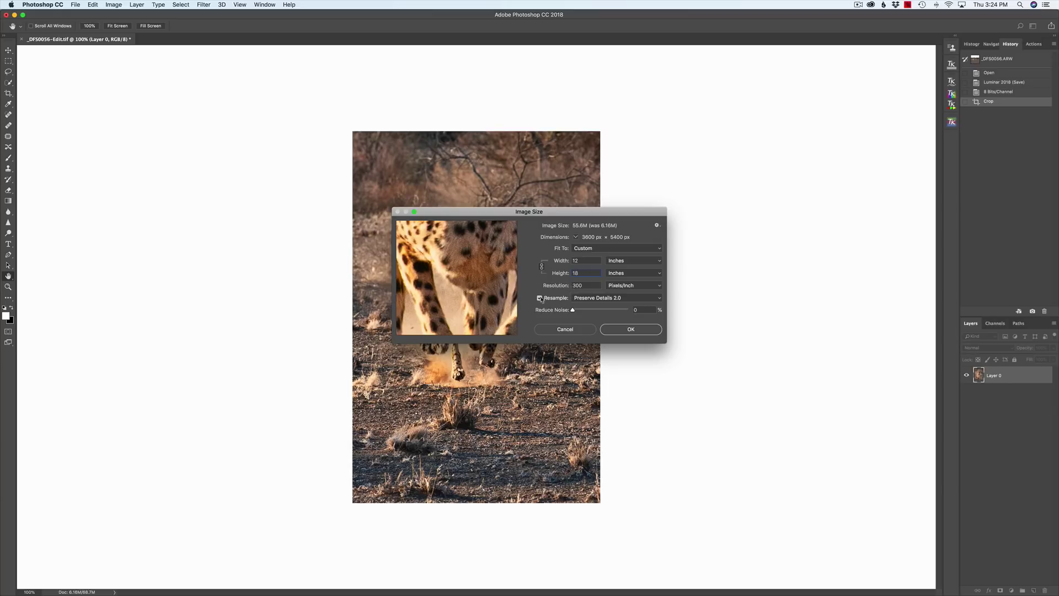
Keep Preserve Details 2.0 resampling and apply the 3600 × 5400 px enlargement.
{"action": "left_click", "coordinate": [634, 298]}
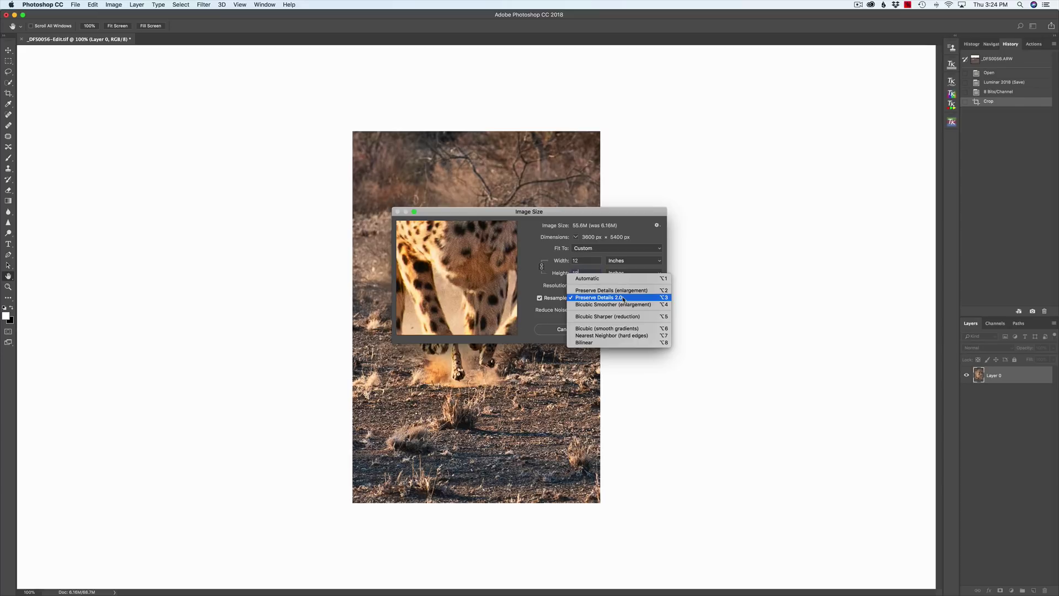
{"action": "left_click", "coordinate": [624, 300]}
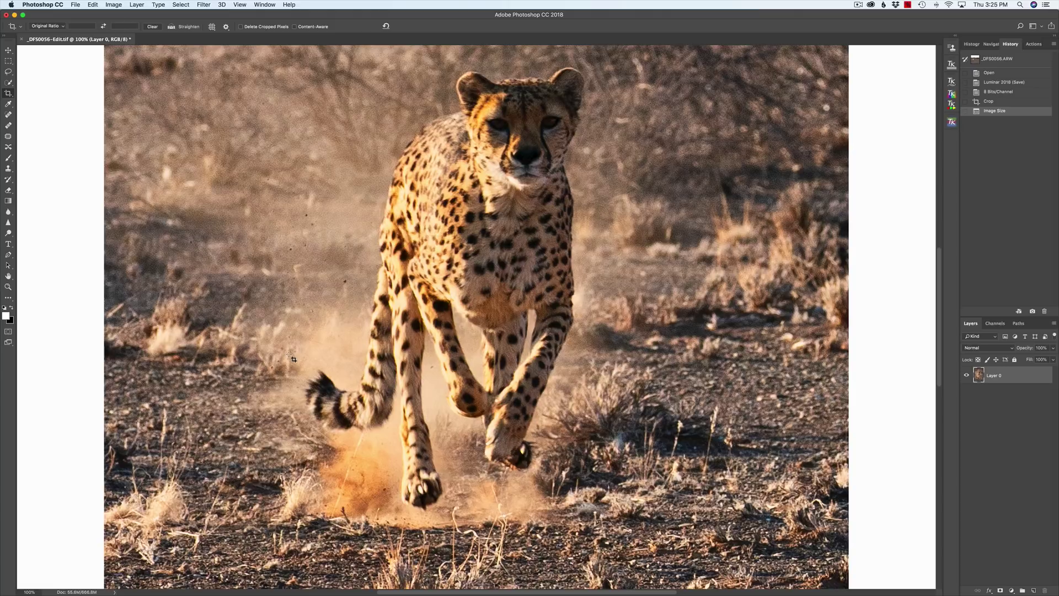
Check the new image size, then inspect the enlarged cheetah at 100% zoom.
{"action": "key", "text": "super"}
{"action": "left_click", "coordinate": [112, 5]}
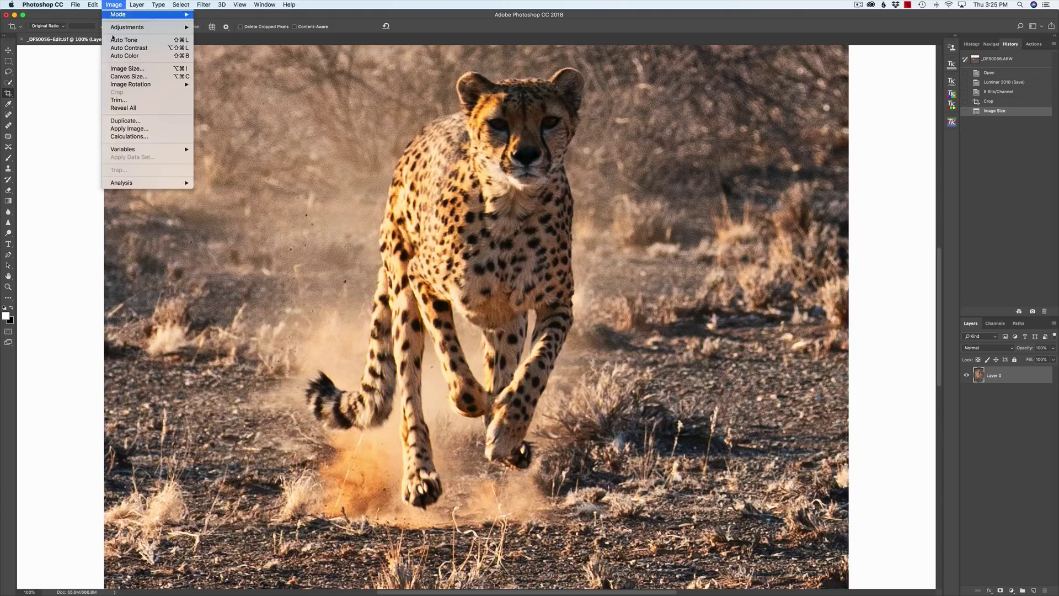
{"action": "left_click", "coordinate": [160, 69]}
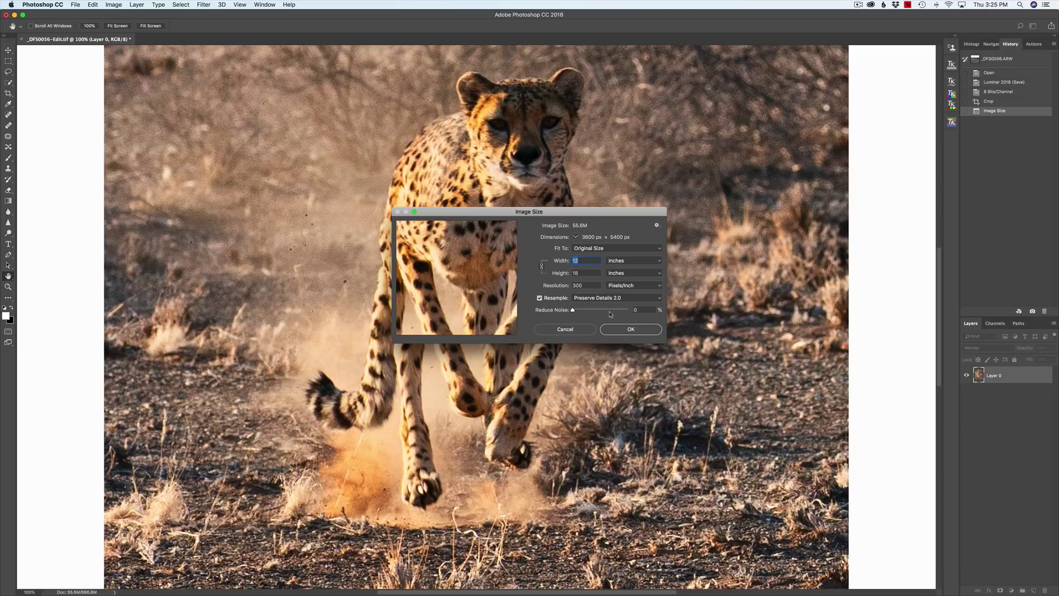
{"action": "left_click", "coordinate": [629, 330]}
{"action": "key", "text": "c"}
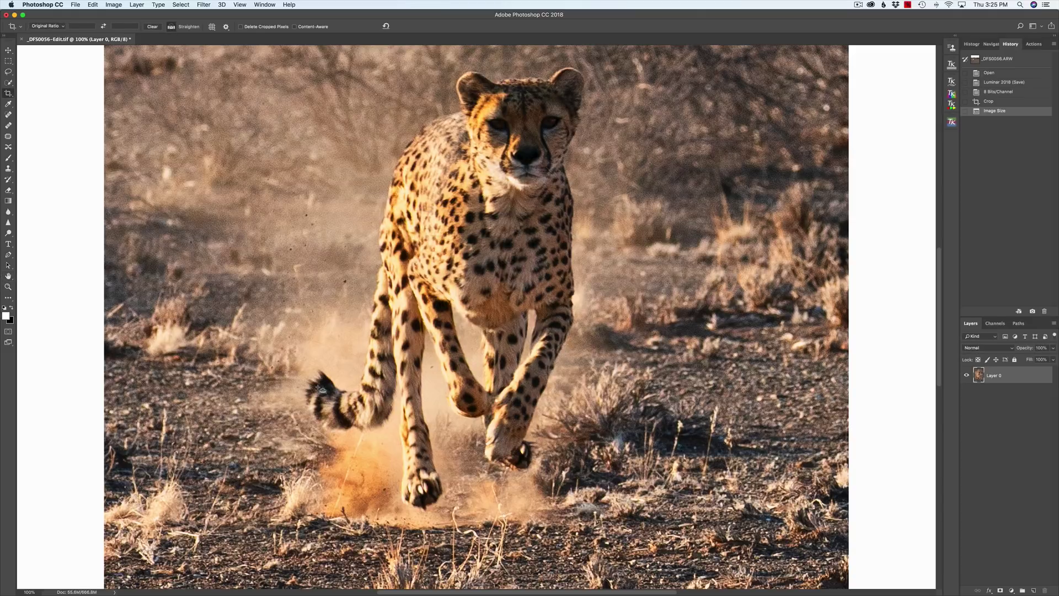
{"action": "key", "text": "super+minus"}
{"action": "key", "text": "super+minus"}
{"action": "key", "text": "super+minus"}
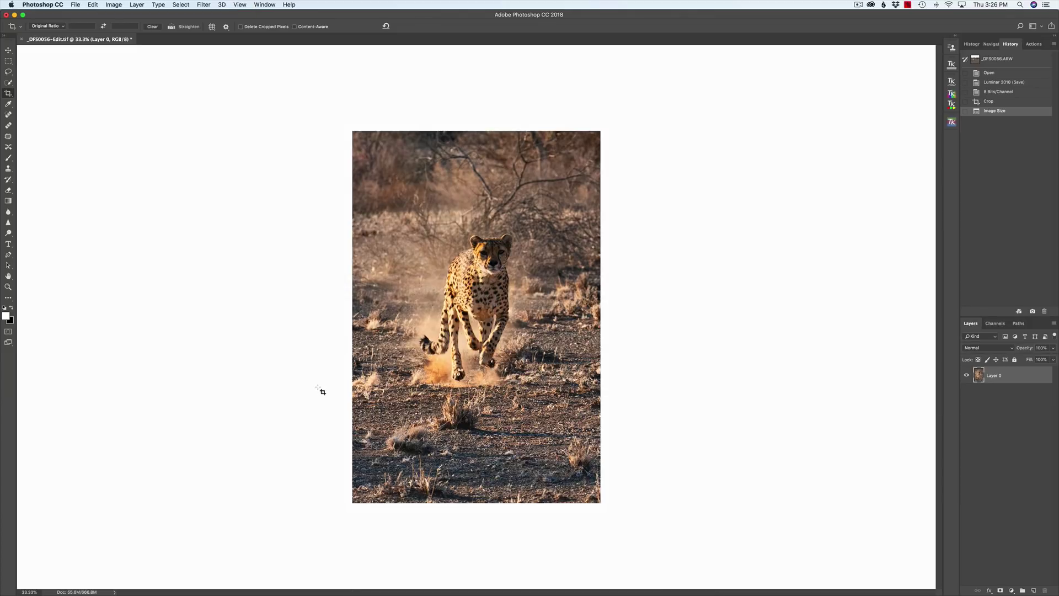
{"action": "left_click", "coordinate": [8, 287]}
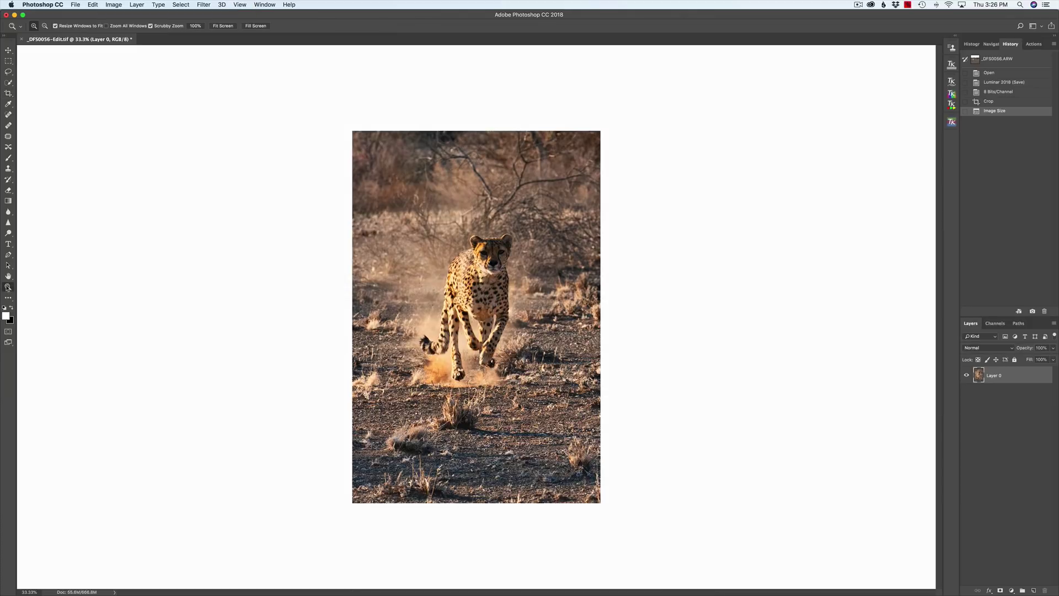
{"action": "left_click", "coordinate": [484, 266]}
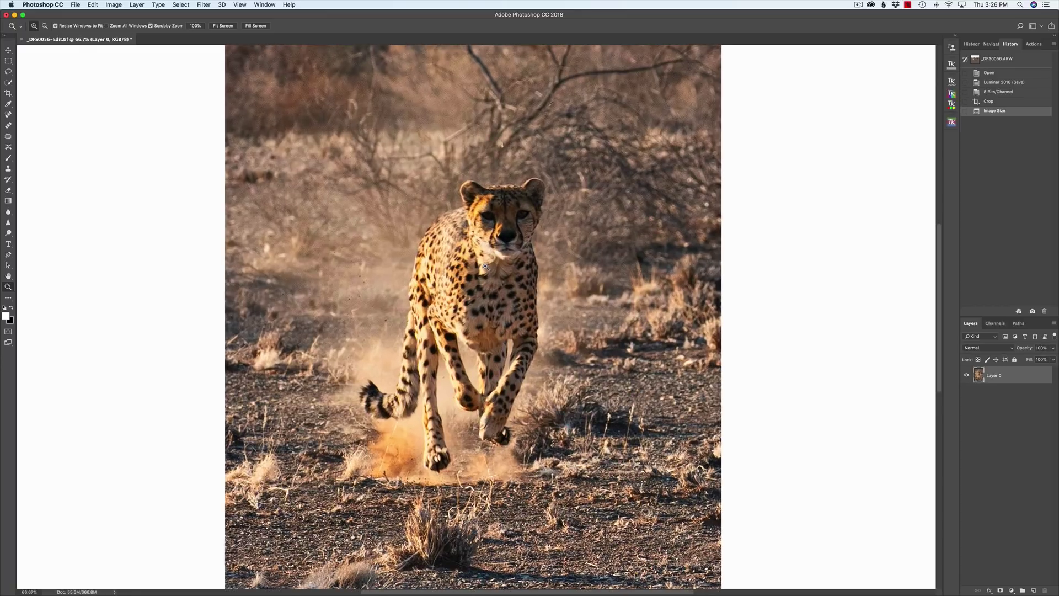
{"action": "left_click", "coordinate": [485, 267]}
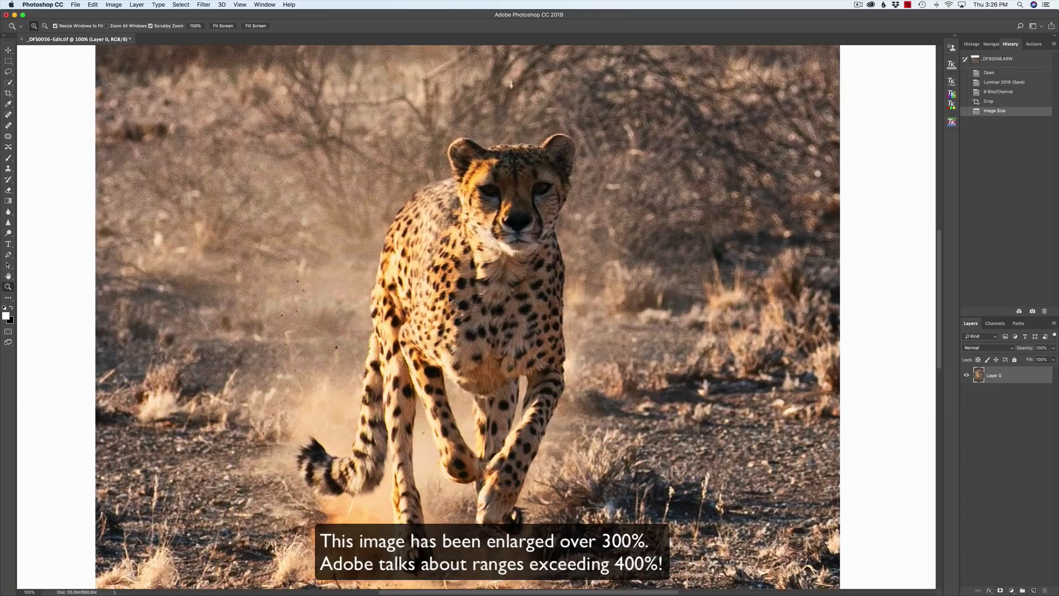
{"action": "key", "text": "super+minus"}
{"action": "key", "text": "super+minus"}
{"action": "key", "text": "super+minus"}
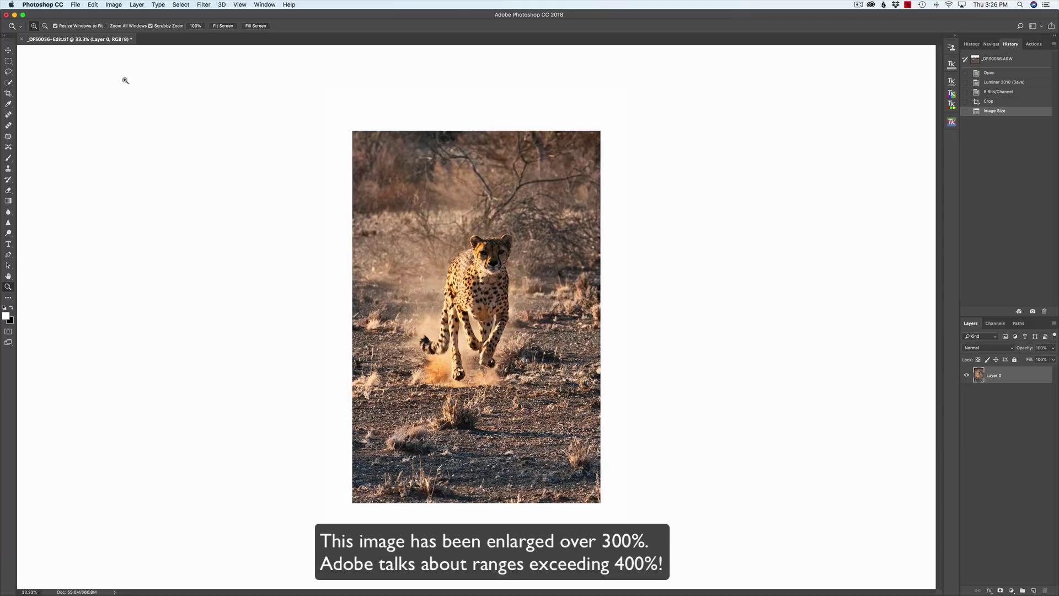
Flatten the image and duplicate the Background onto a new Layer 1.
{"action": "left_click", "coordinate": [137, 5]}
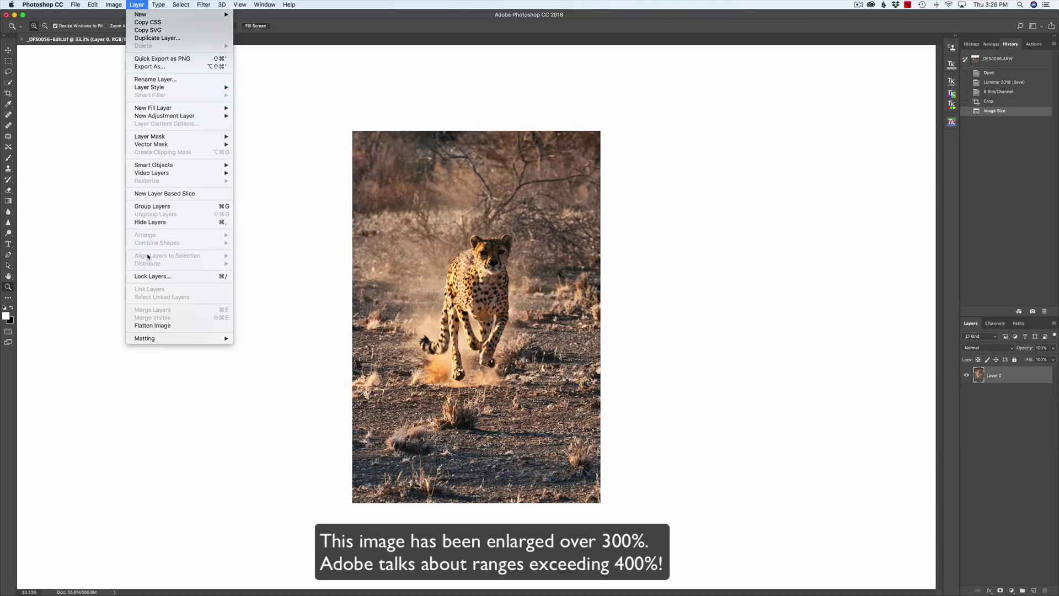
{"action": "left_click", "coordinate": [168, 328]}
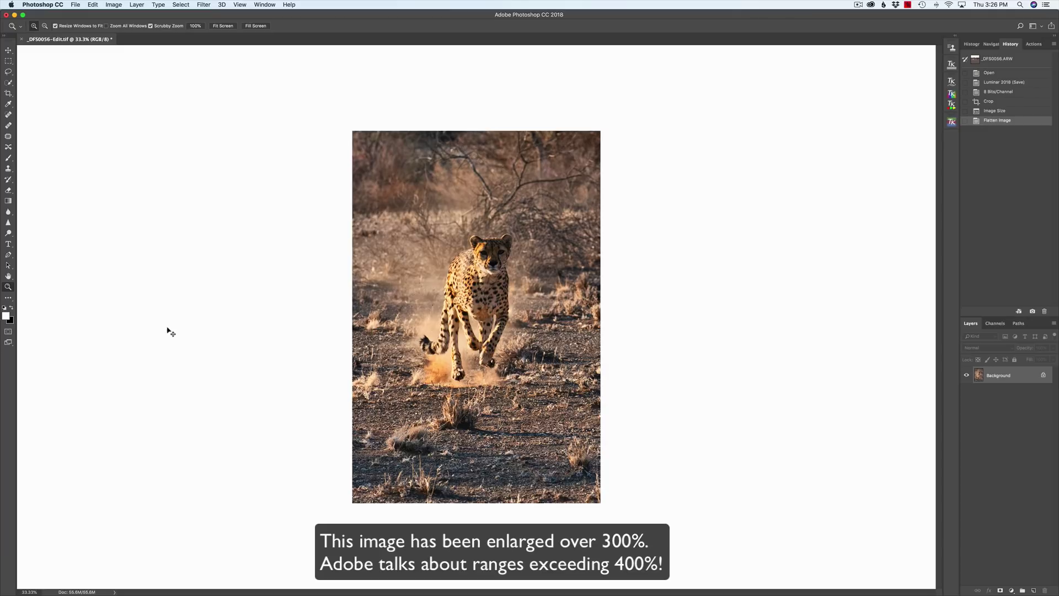
{"action": "key", "text": "super+j"}
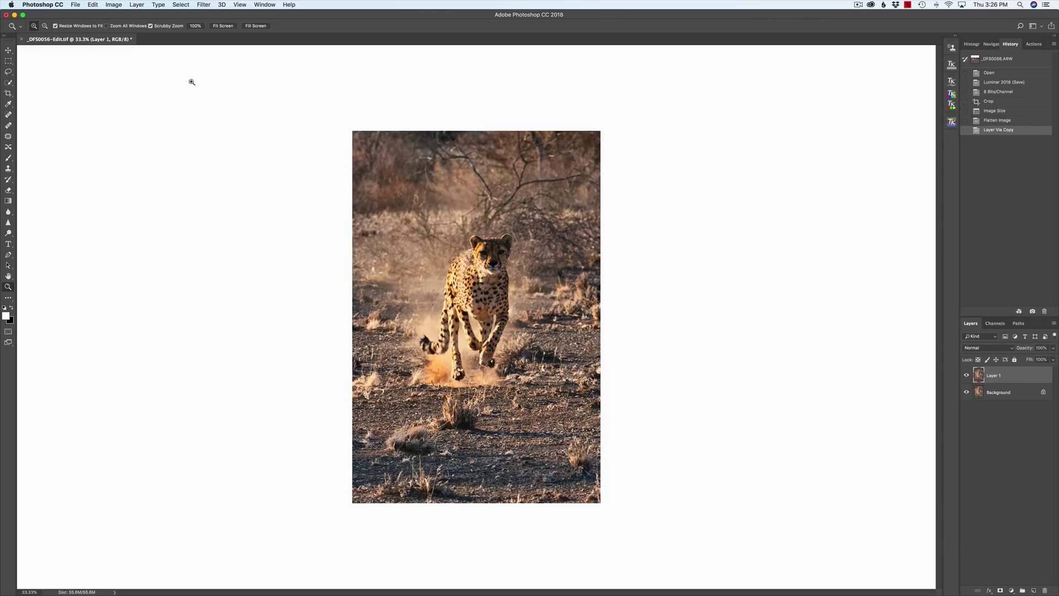
{"action": "left_click", "coordinate": [203, 5]}
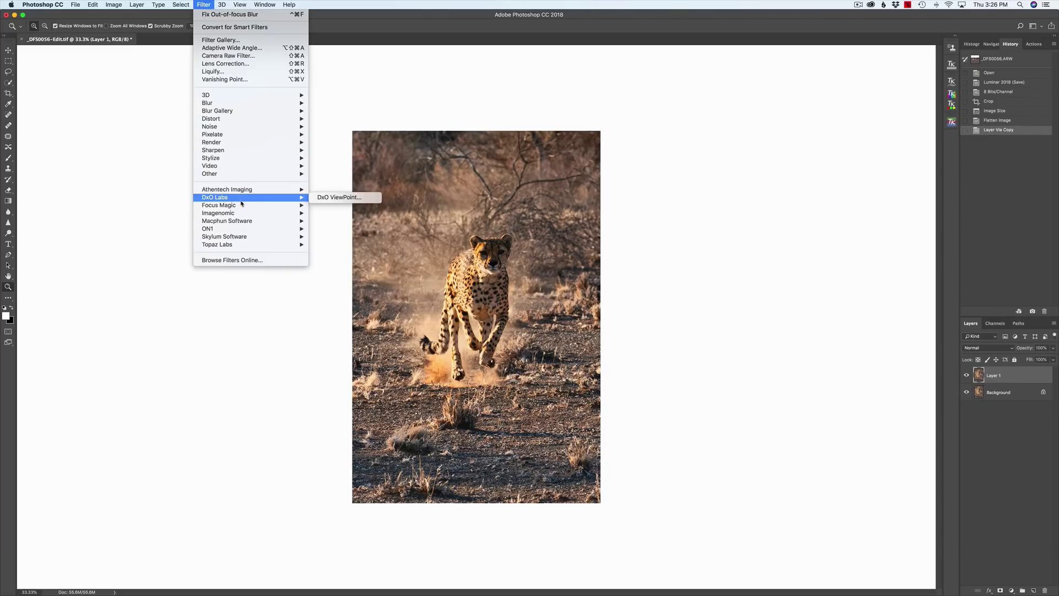
Apply Focus Magic's Fix Out-of-focus Blur to Layer 1.
{"action": "mouse_move", "coordinate": [276, 205]}
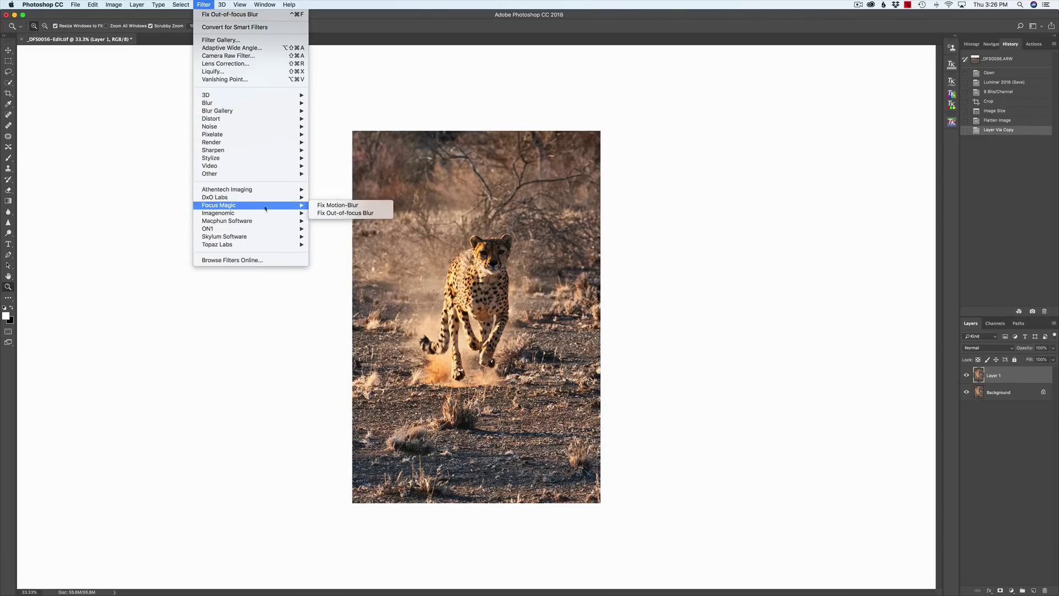
{"action": "left_click", "coordinate": [331, 214]}
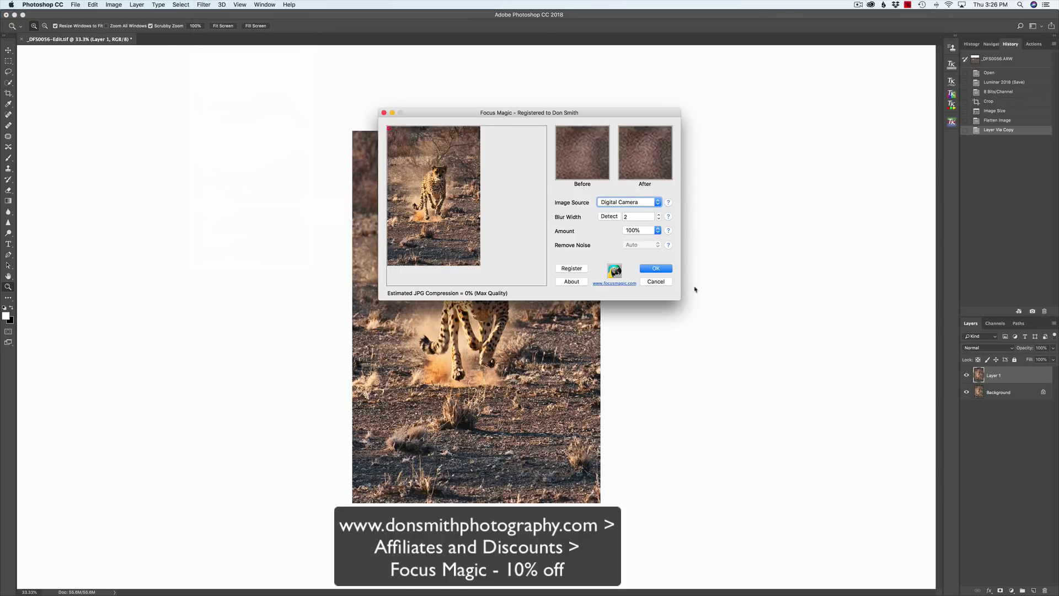
{"action": "left_click", "coordinate": [668, 271]}
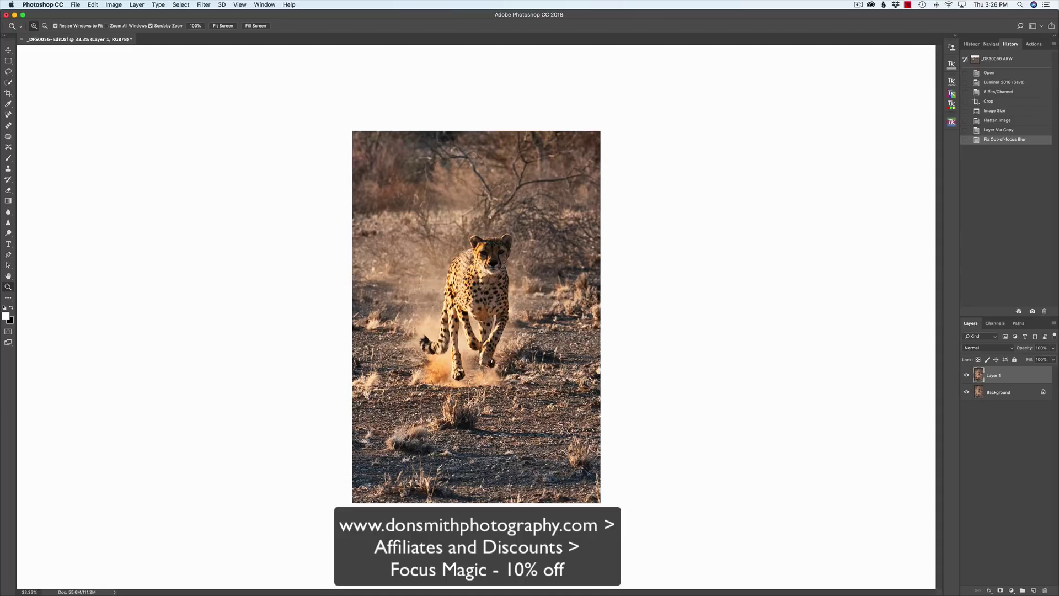
Compare the sharpening at 100% by toggling Layer 1's visibility, then merge it down.
{"action": "left_click", "coordinate": [489, 274]}
{"action": "left_click", "coordinate": [489, 274]}
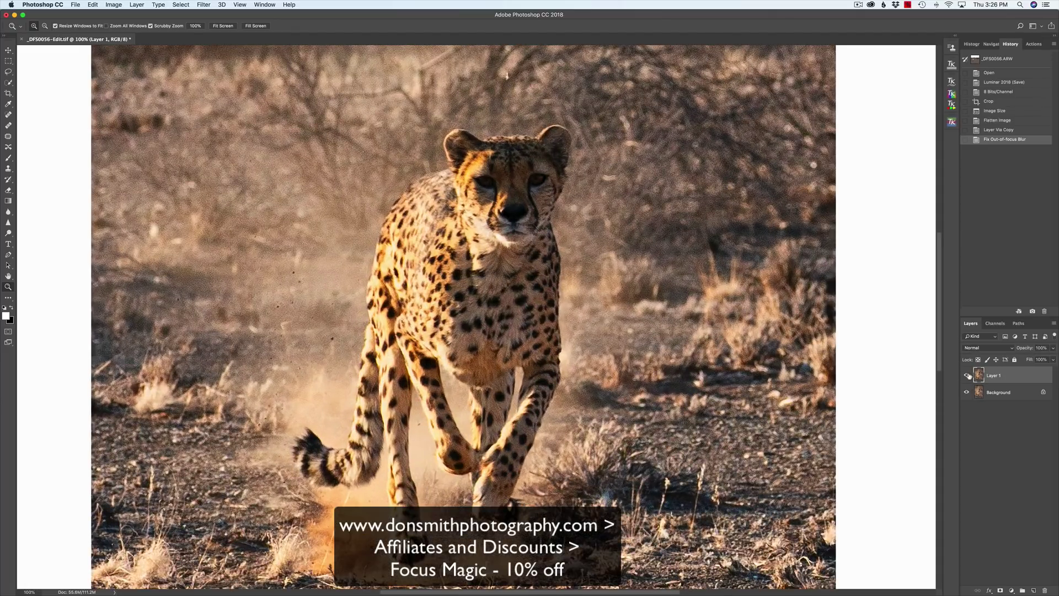
{"action": "left_click", "coordinate": [967, 376]}
{"action": "left_click", "coordinate": [967, 375]}
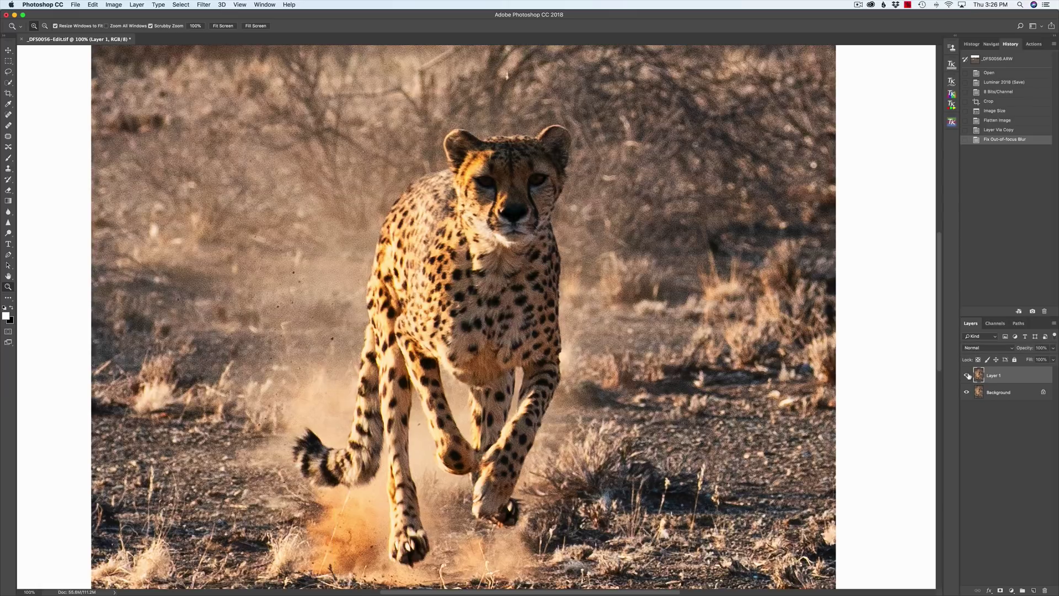
{"action": "left_click", "coordinate": [968, 375]}
{"action": "left_click", "coordinate": [968, 375]}
{"action": "key", "text": "super+minus"}
{"action": "key", "text": "super+minus"}
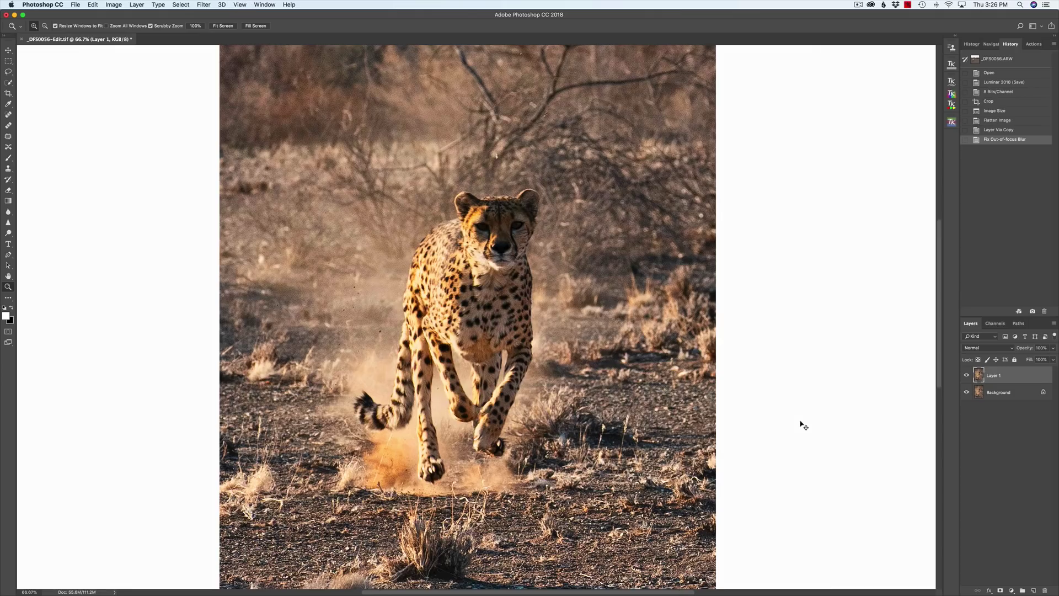
{"action": "key", "text": "super+minus"}
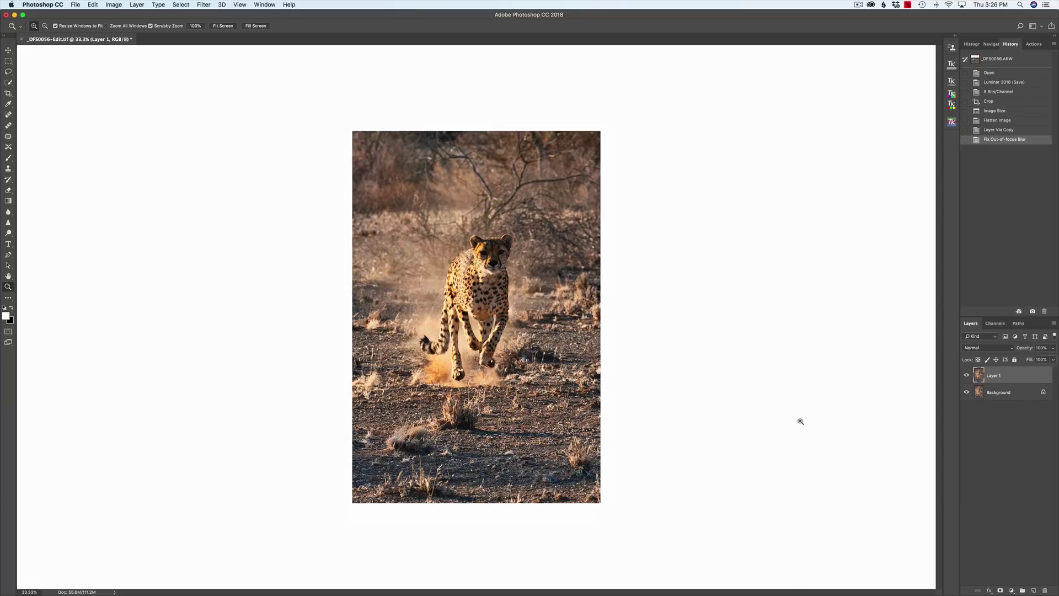
{"action": "key", "text": "super+e"}
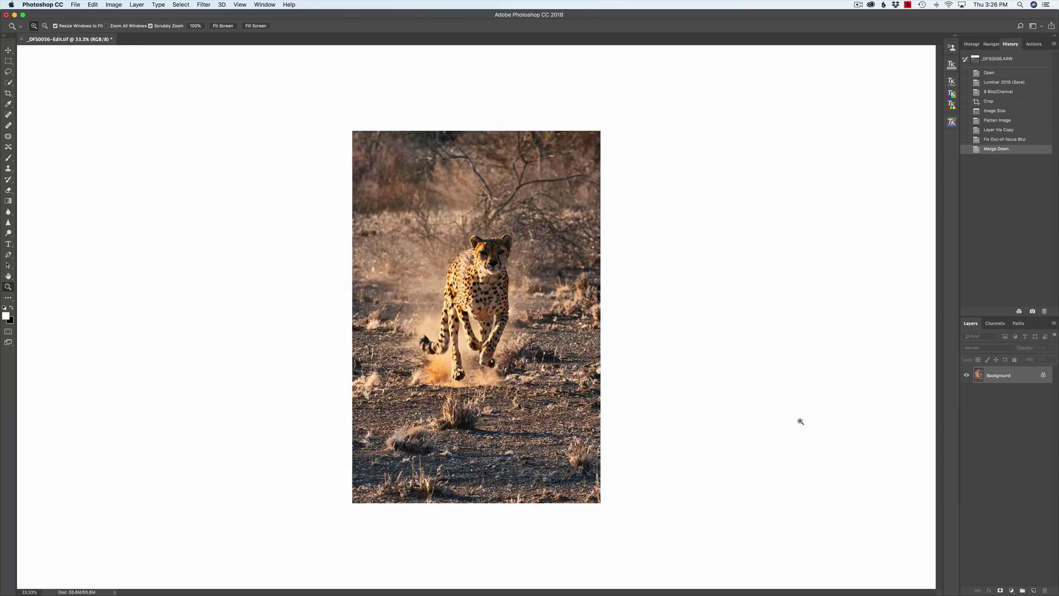
Add a TK Dodge layer and paint white over the cheetah's face.
{"action": "left_click", "coordinate": [952, 95]}
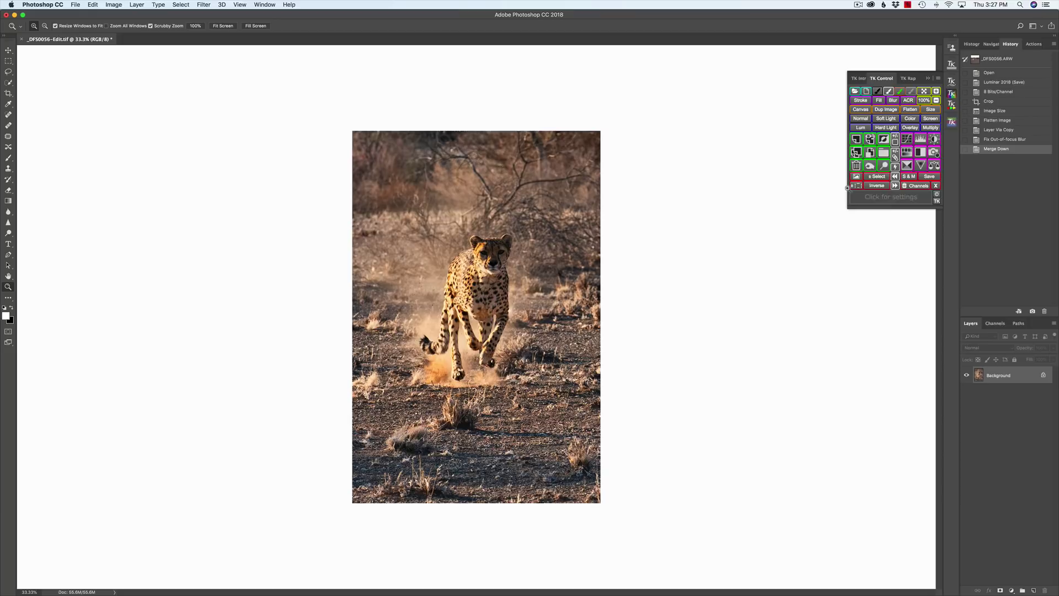
{"action": "left_click", "coordinate": [883, 165]}
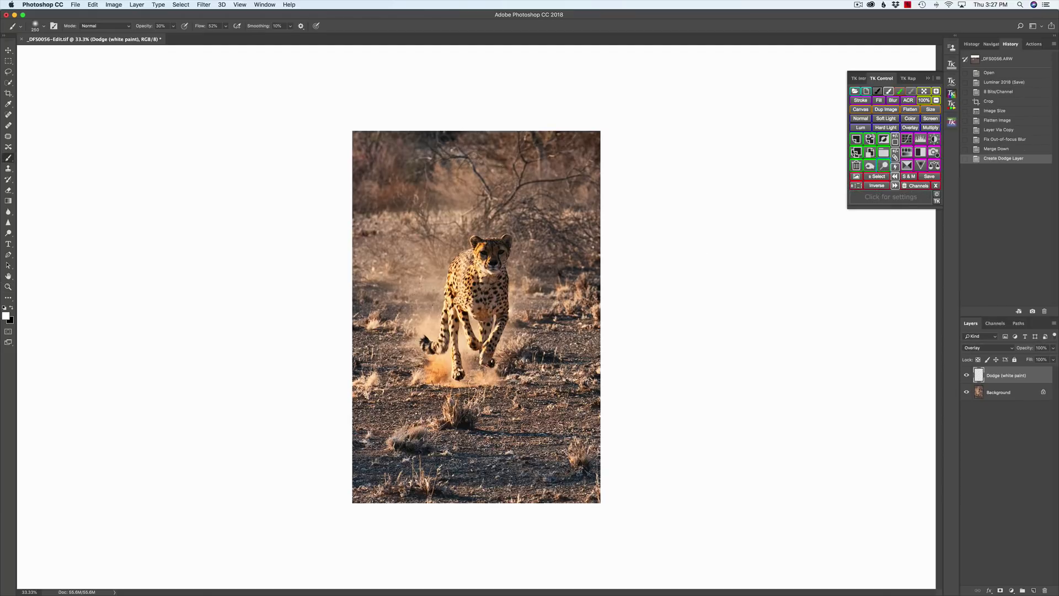
{"action": "mouse_move", "coordinate": [488, 251]}
{"action": "left_mouse_down"}
{"action": "mouse_move", "coordinate": [500, 247]}
{"action": "mouse_move", "coordinate": [493, 253]}
{"action": "left_mouse_up"}
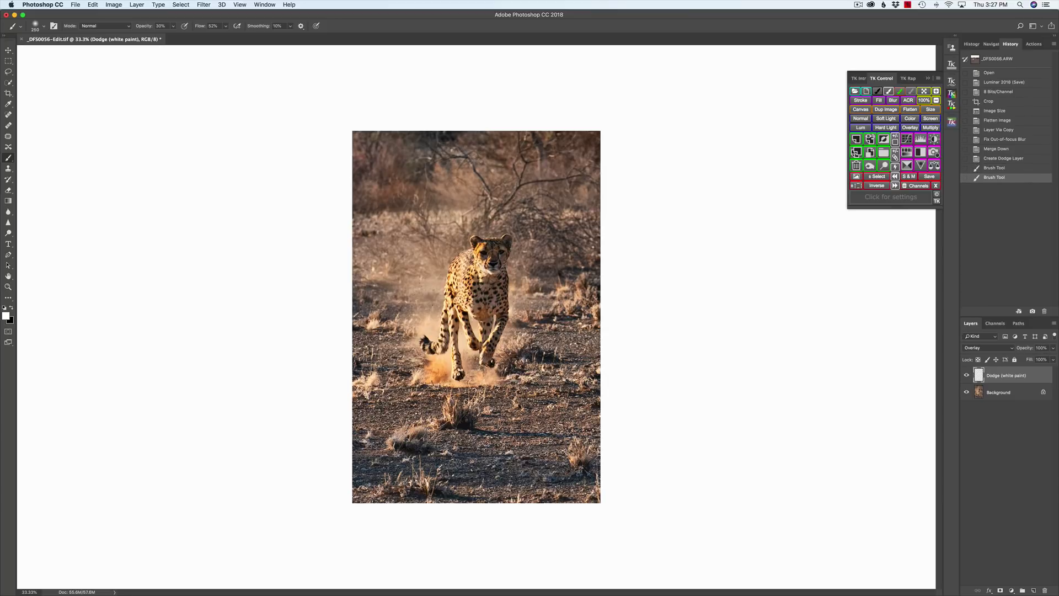
{"action": "key", "text": "z"}
{"action": "left_click", "coordinate": [496, 256]}
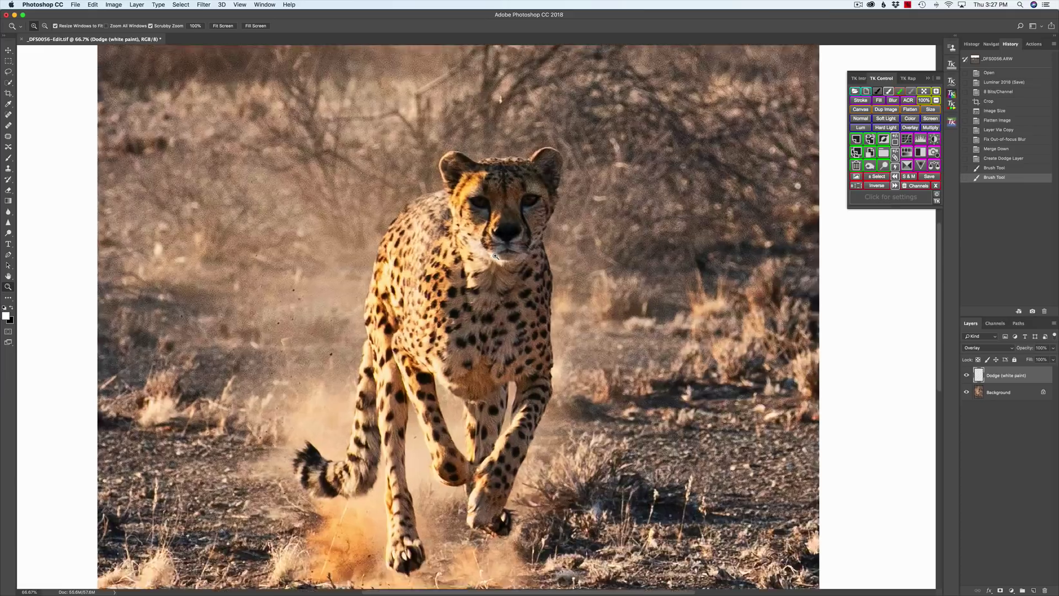
{"action": "left_click", "coordinate": [514, 247]}
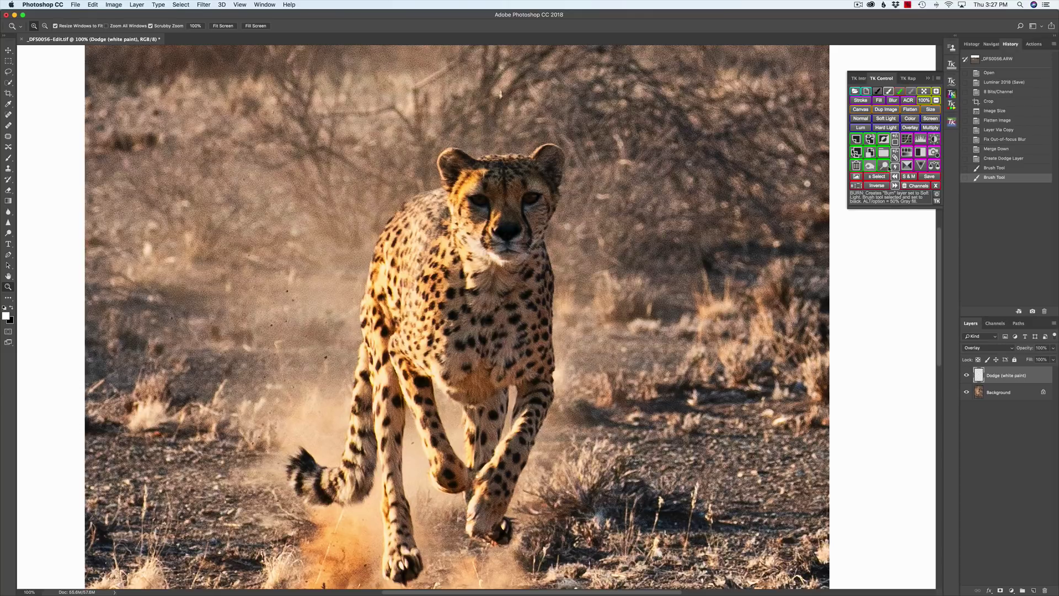
Dodge the eyes and forehead on a second layer, then merge visible layers into Background.
{"action": "left_click", "coordinate": [884, 166]}
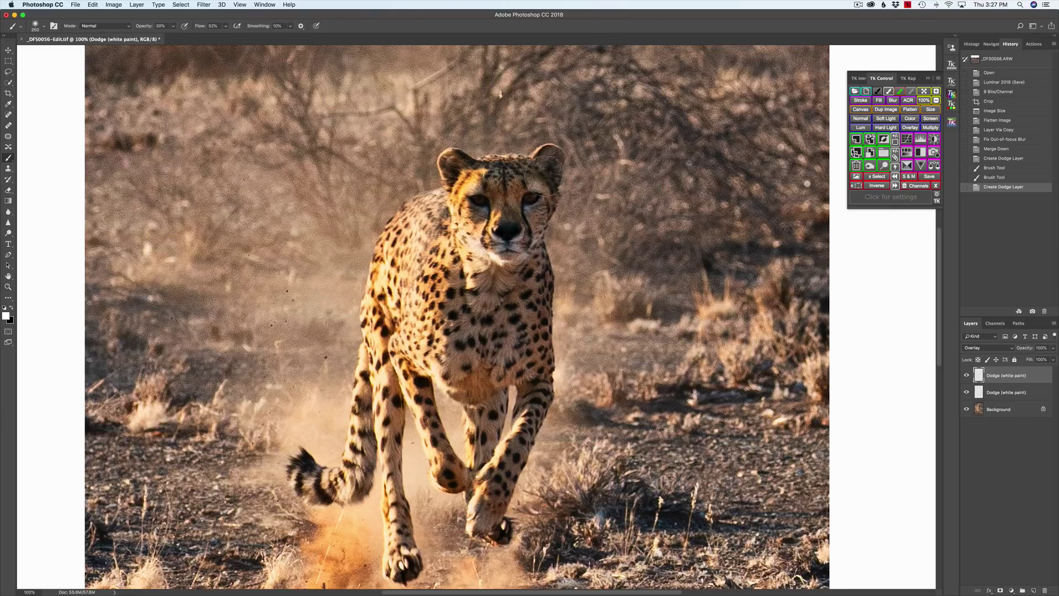
{"action": "mouse_move", "coordinate": [544, 176]}
{"action": "left_mouse_down"}
{"action": "mouse_move", "coordinate": [507, 185]}
{"action": "mouse_move", "coordinate": [505, 168]}
{"action": "mouse_move", "coordinate": [521, 221]}
{"action": "mouse_move", "coordinate": [511, 193]}
{"action": "left_mouse_up"}
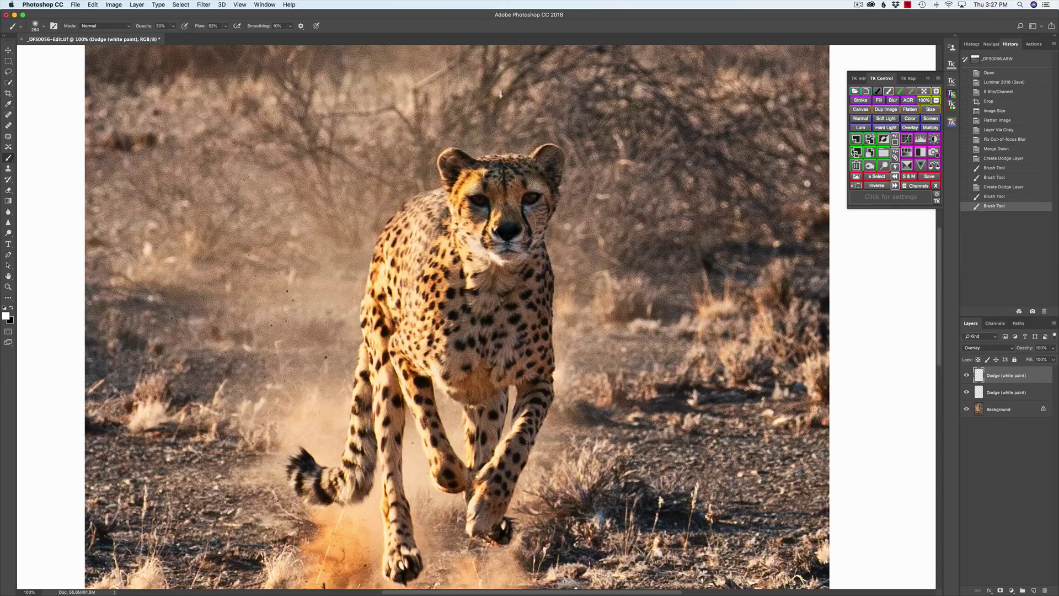
{"action": "mouse_move", "coordinate": [527, 201]}
{"action": "left_mouse_down"}
{"action": "mouse_move", "coordinate": [497, 168]}
{"action": "mouse_move", "coordinate": [543, 174]}
{"action": "mouse_move", "coordinate": [508, 182]}
{"action": "left_mouse_up"}
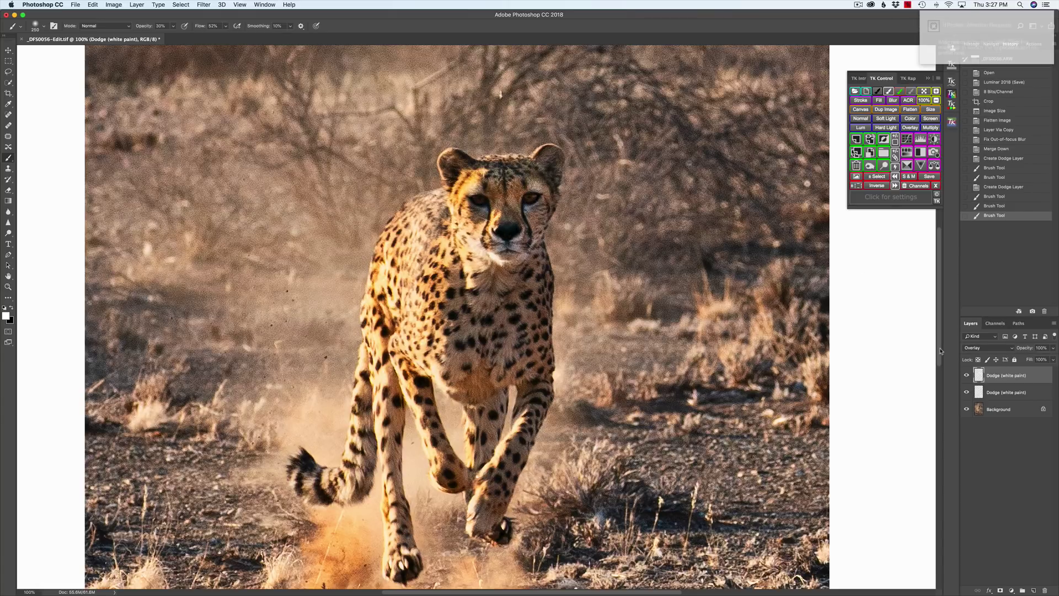
{"action": "key", "text": "super+shift+e"}
{"action": "key", "text": "super+0"}
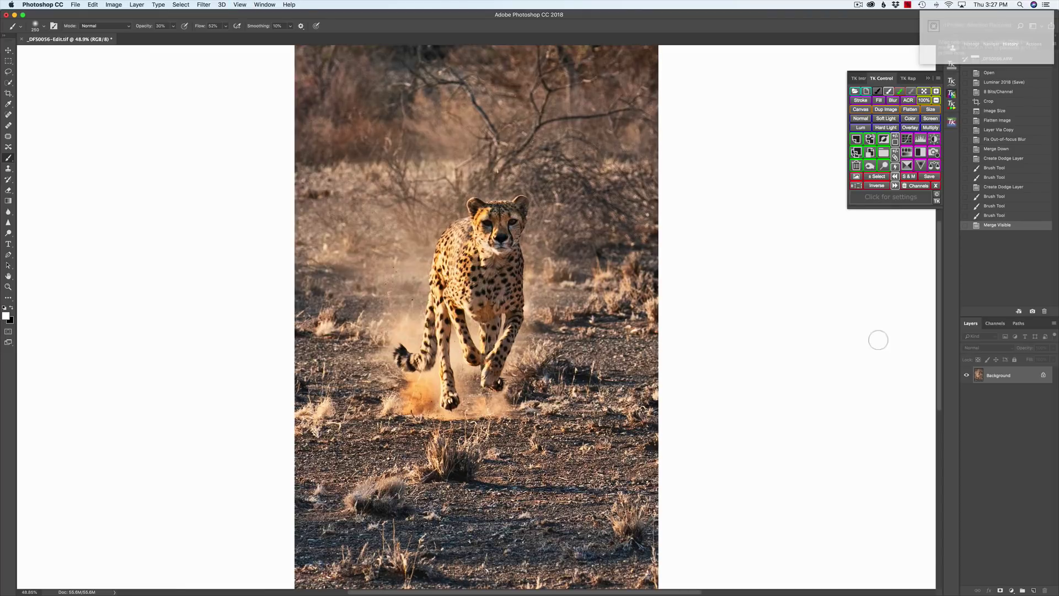
{"action": "key", "text": "super+minus"}
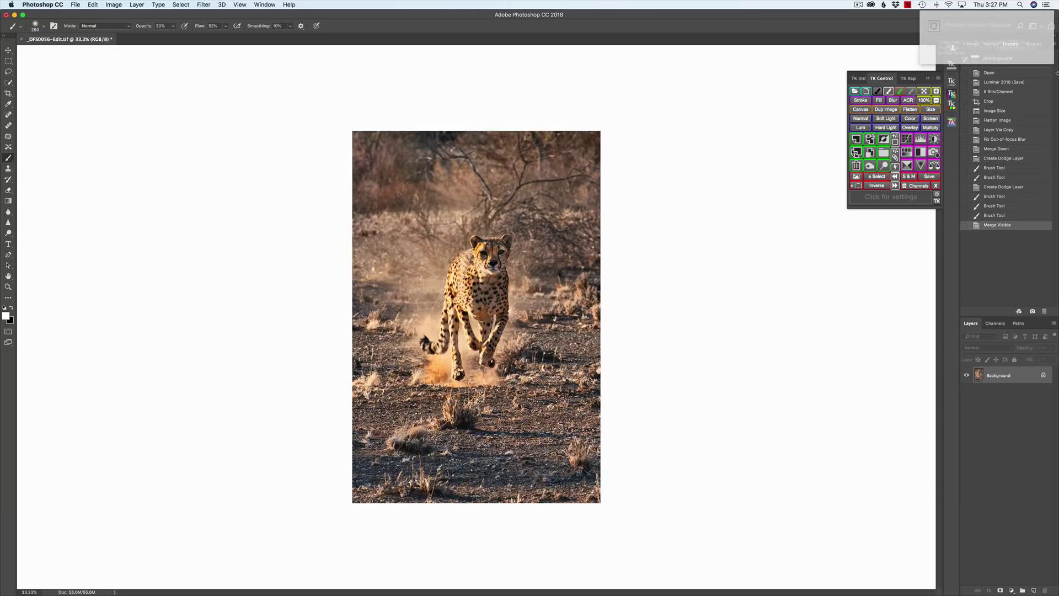
{"action": "left_click", "coordinate": [938, 57]}
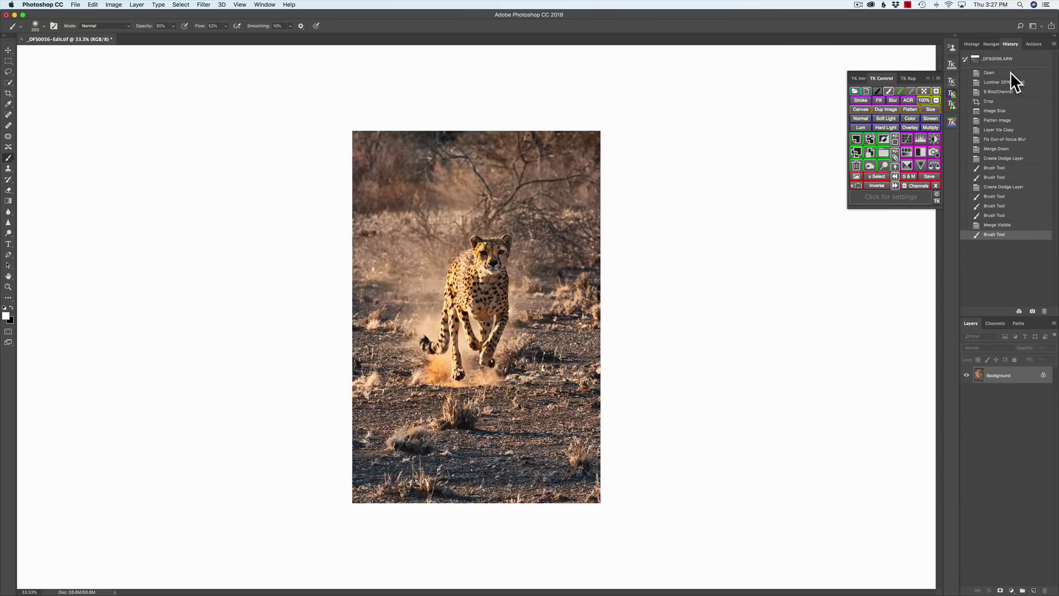
{"action": "left_click", "coordinate": [990, 72]}
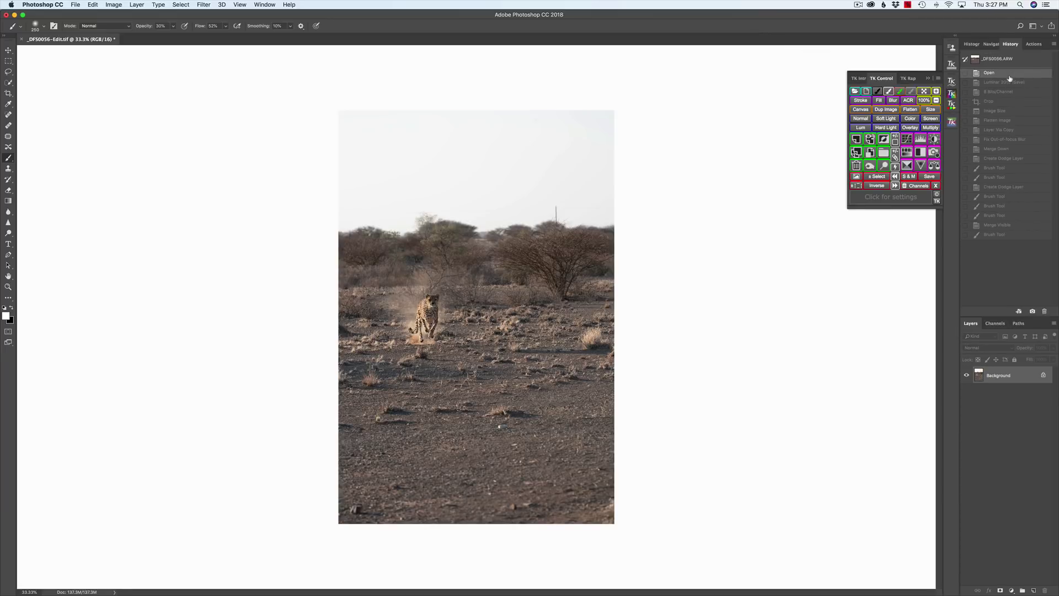
{"action": "left_click", "coordinate": [1005, 82]}
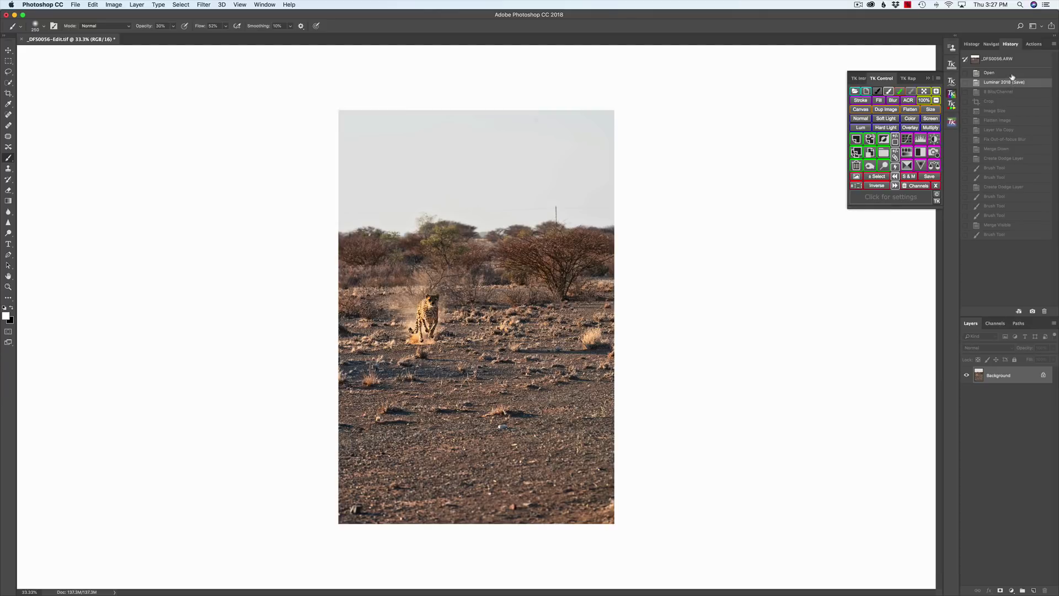
{"action": "left_click", "coordinate": [1011, 74]}
{"action": "left_click", "coordinate": [1009, 82]}
{"action": "left_click", "coordinate": [1003, 235]}
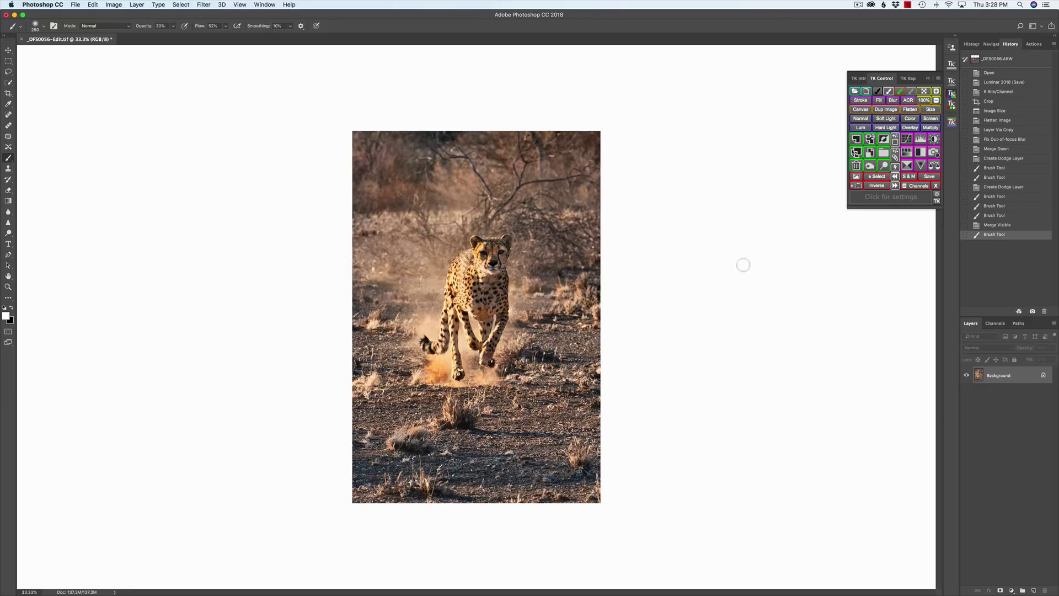
{"action": "left_click", "coordinate": [114, 5]}
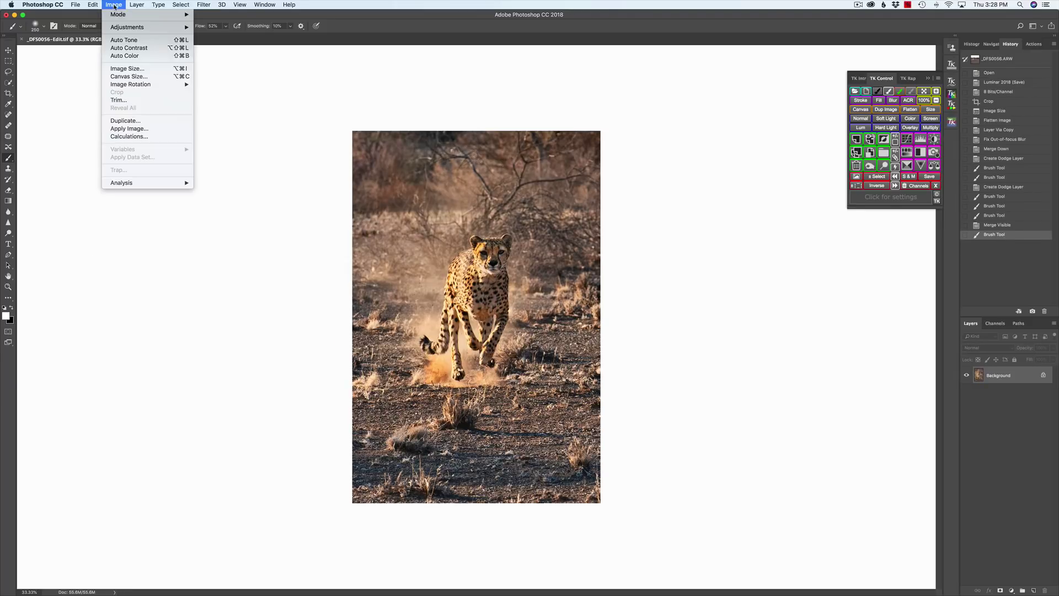
{"action": "left_click", "coordinate": [119, 69]}
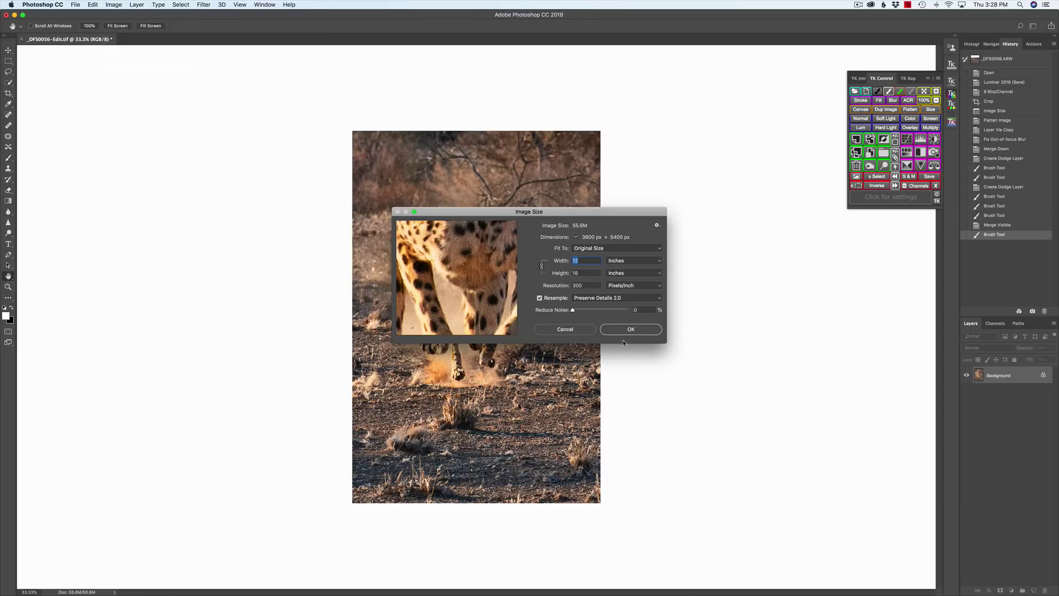
{"action": "left_click", "coordinate": [630, 330]}
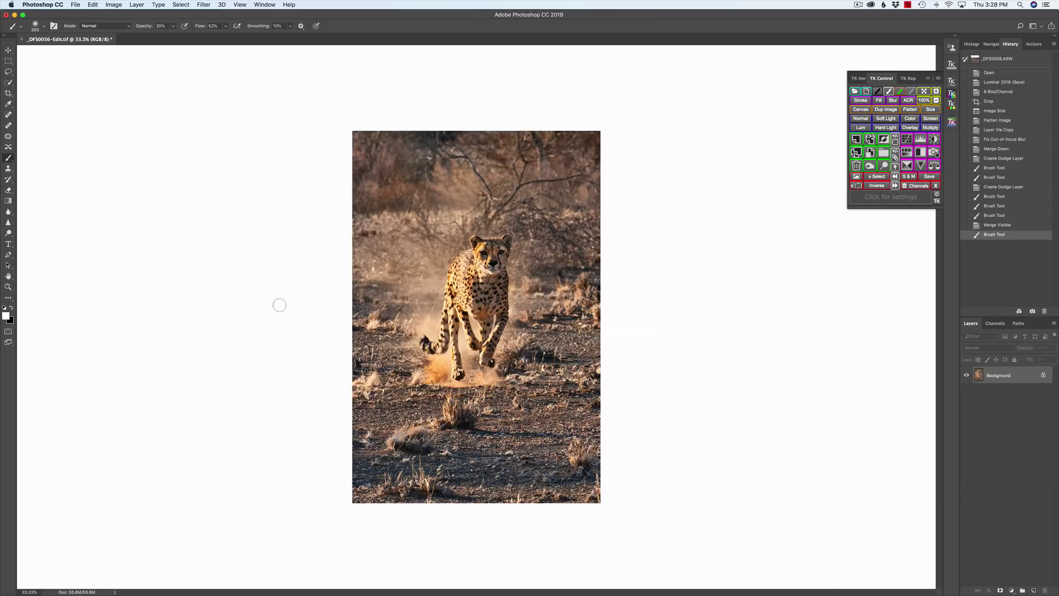
{"action": "key", "text": "super+shift+a"}
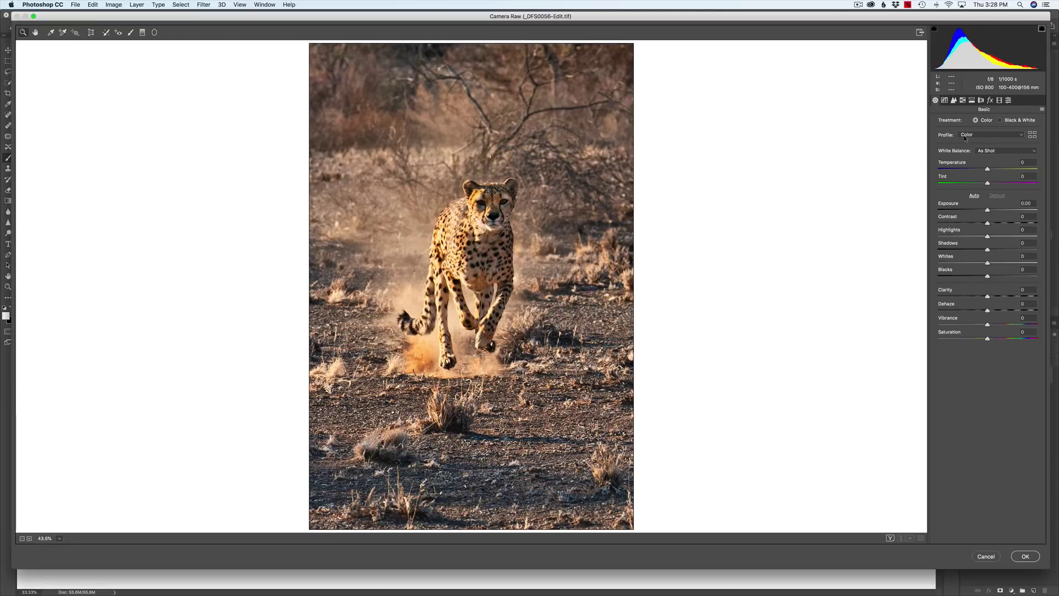
Set Camera Raw's Post Crop Vignetting Amount to -33 and apply the filter.
{"action": "left_click", "coordinate": [990, 100]}
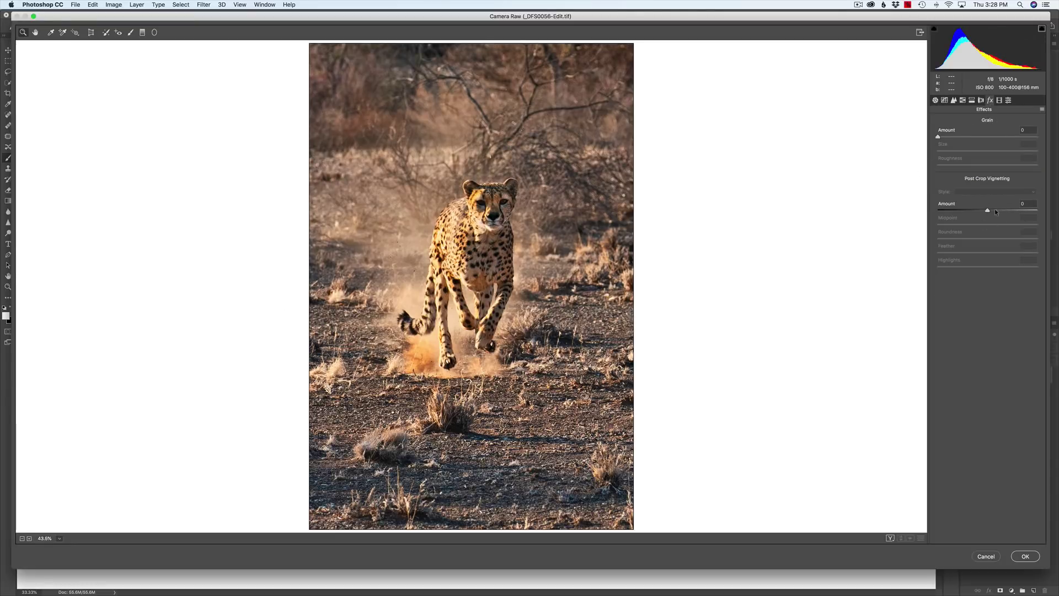
{"action": "left_click_drag", "start_coordinate": [987, 210], "coordinate": [971, 211]}
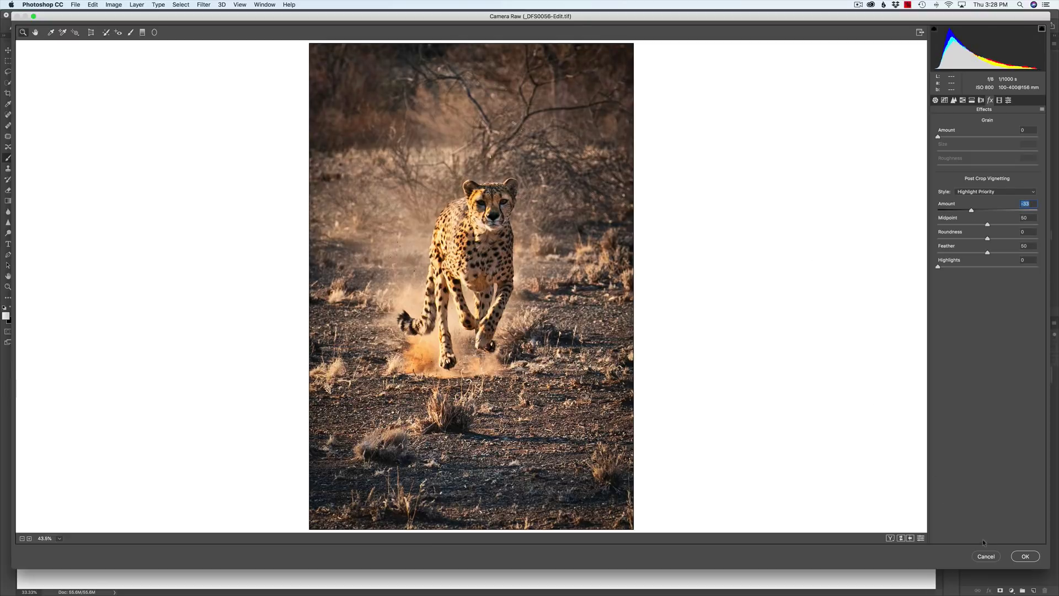
{"action": "left_click", "coordinate": [1028, 558]}
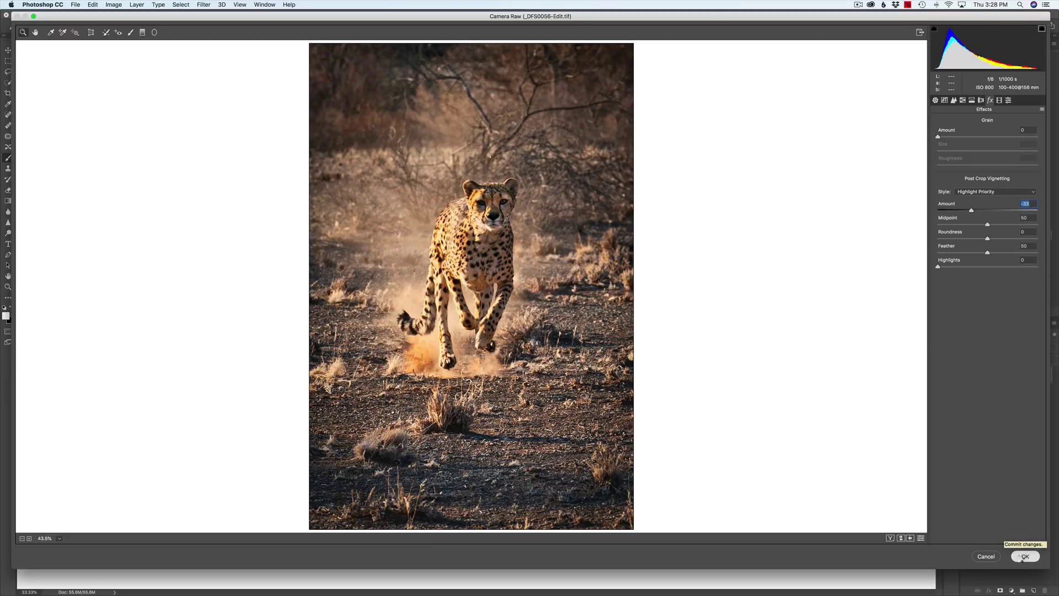